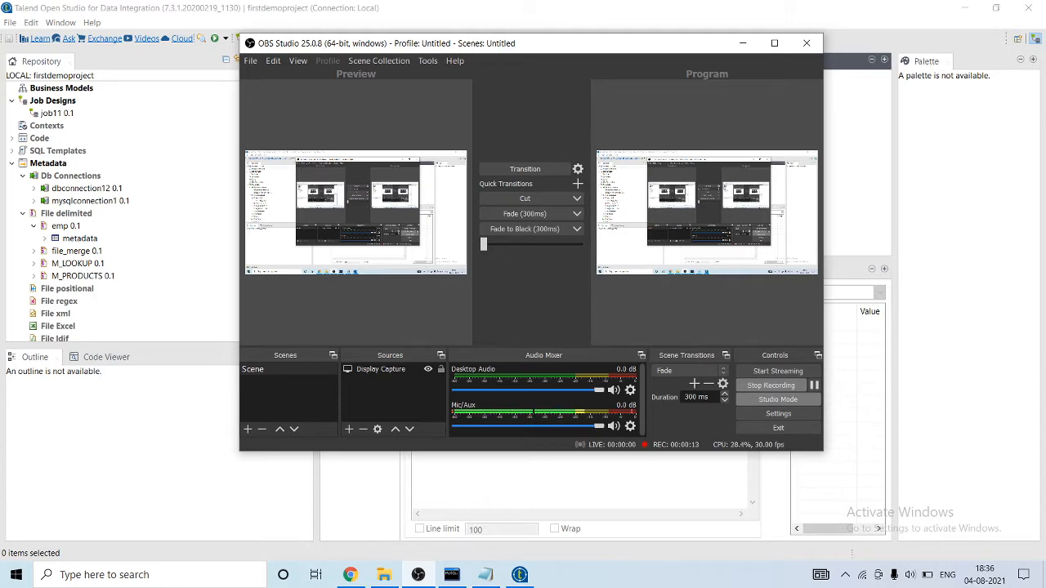
# Switch to Talend Open Studio and create a new job named contexts under Job Designs.
pyautogui.hotkey('alt', 'Tab')
pyautogui.rightClick(54, 100)
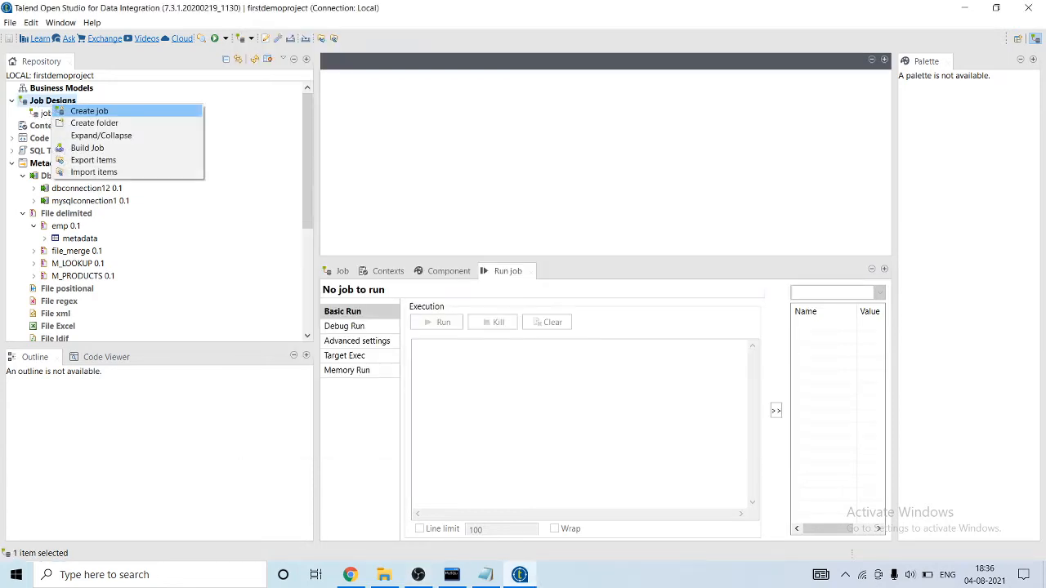
pyautogui.click(86, 110)
pyautogui.write('contexts')
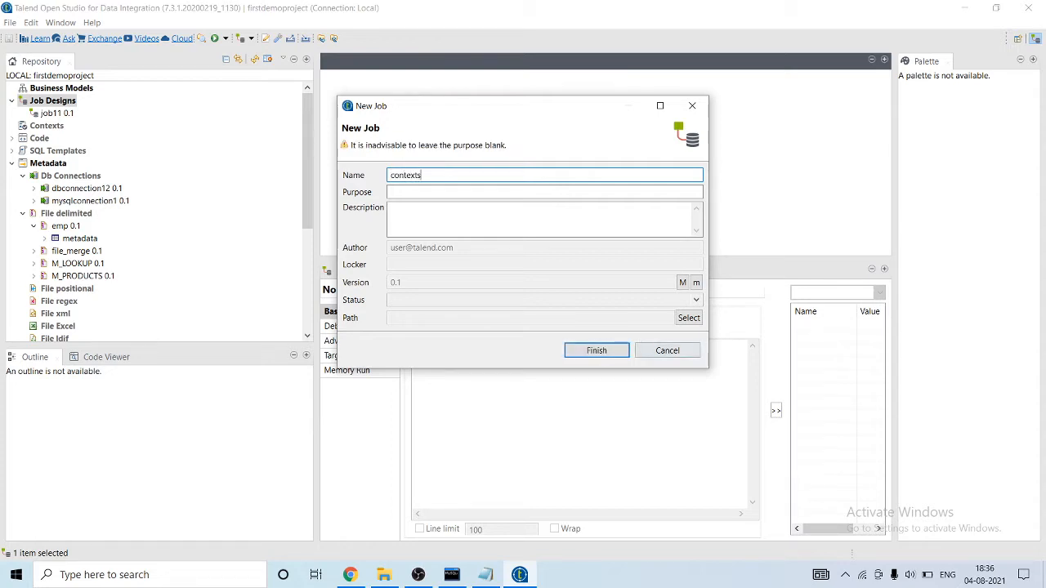
pyautogui.click(597, 350)
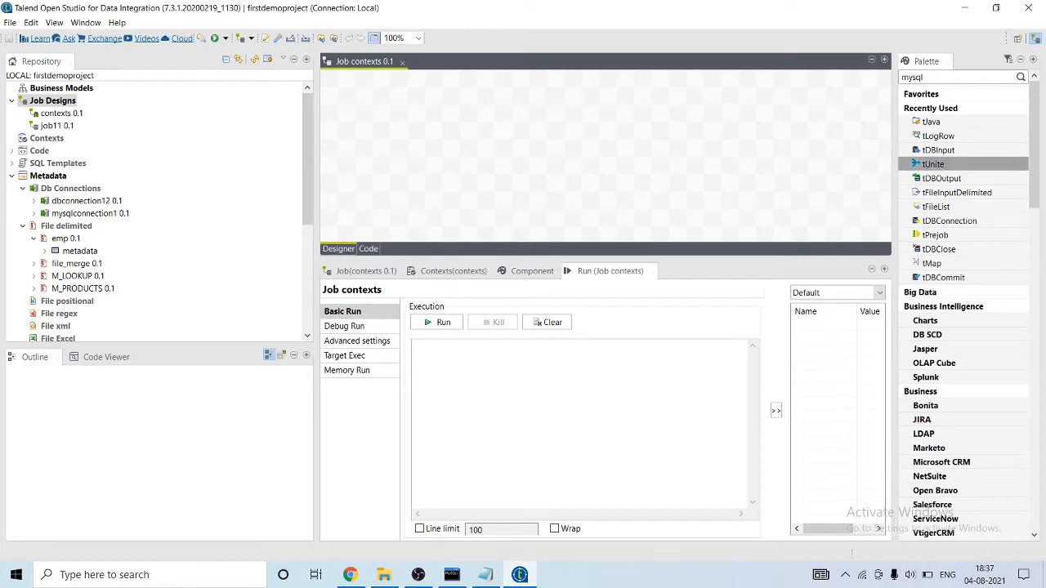
# Add a tDBInput component to the job canvas and place a tLogRow component beside it.
pyautogui.moveTo(938, 150); pyautogui.dragTo(433, 135)
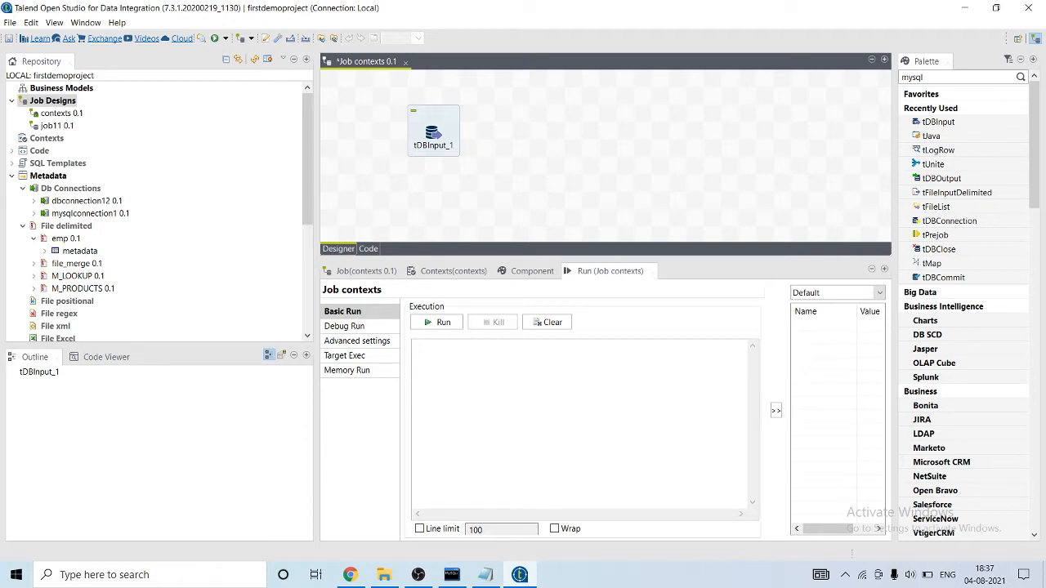
pyautogui.write('tlog')
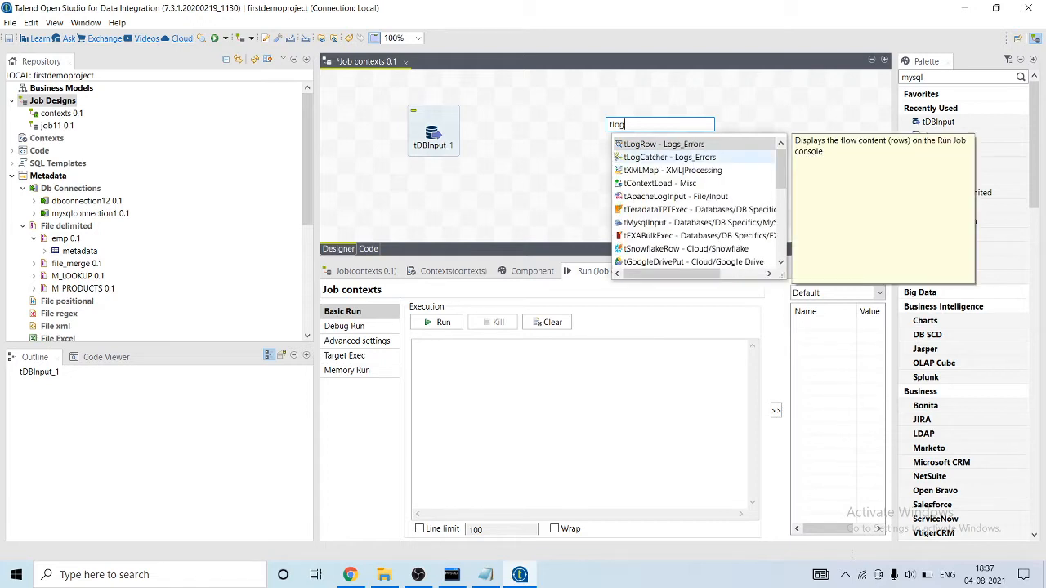
pyautogui.press('Return')
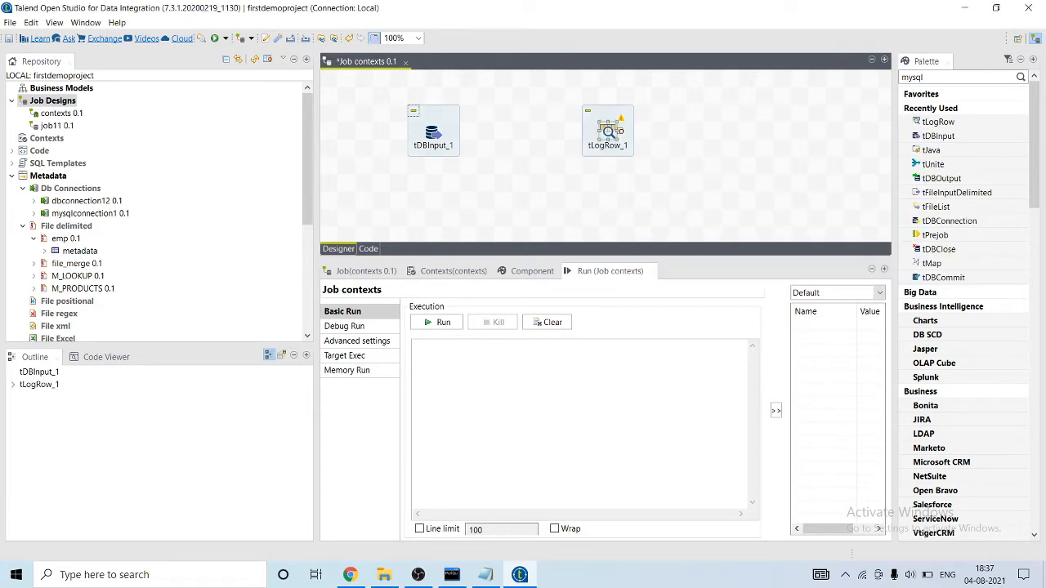
# Check the database name in the MySQL 8.0 Command Line Client and return to Talend Open Studio.
pyautogui.click(434, 132)
pyautogui.click(452, 575)
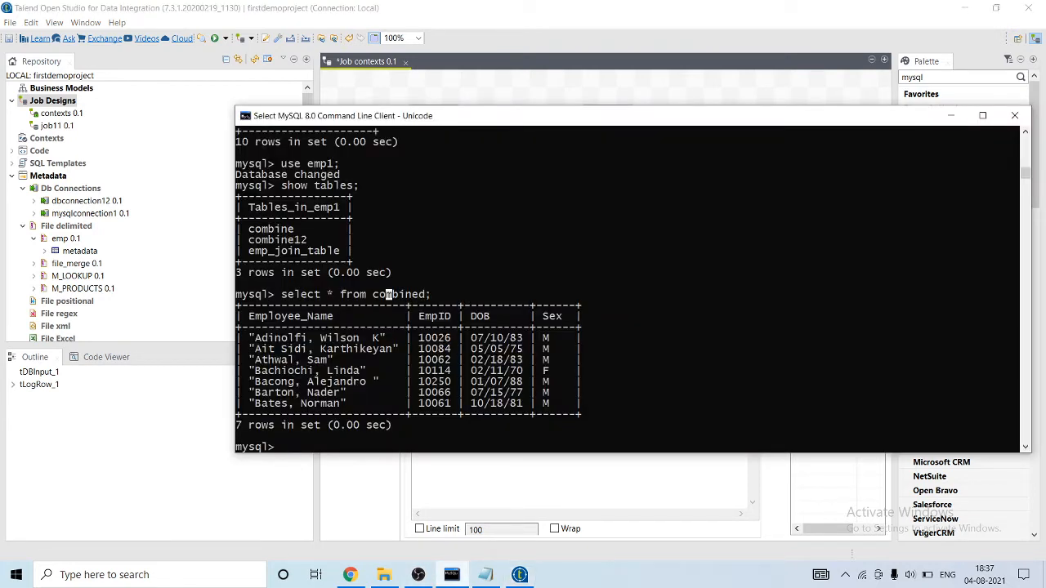
pyautogui.moveTo(307, 164); pyautogui.dragTo(339, 163)
pyautogui.click(520, 574)
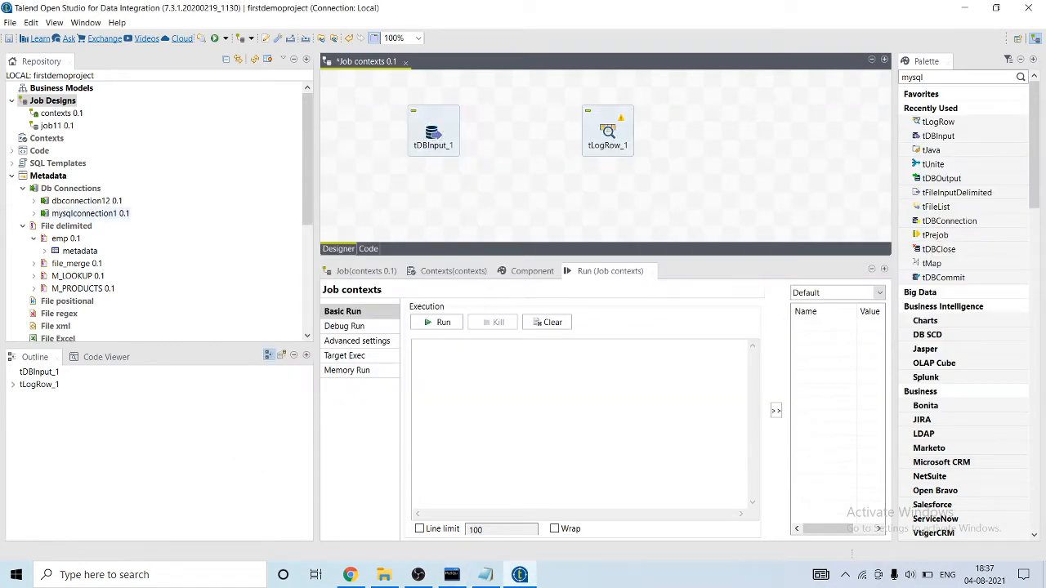
# Open the mysqlconnection1 database connection and review its login, password, server and database settings.
pyautogui.doubleClick(90, 214)
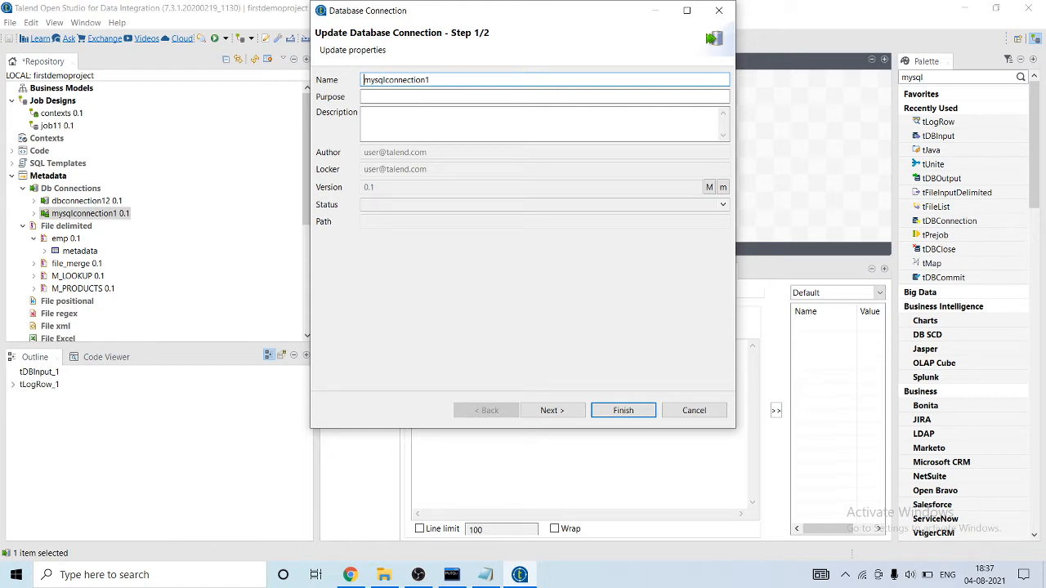
pyautogui.click(553, 410)
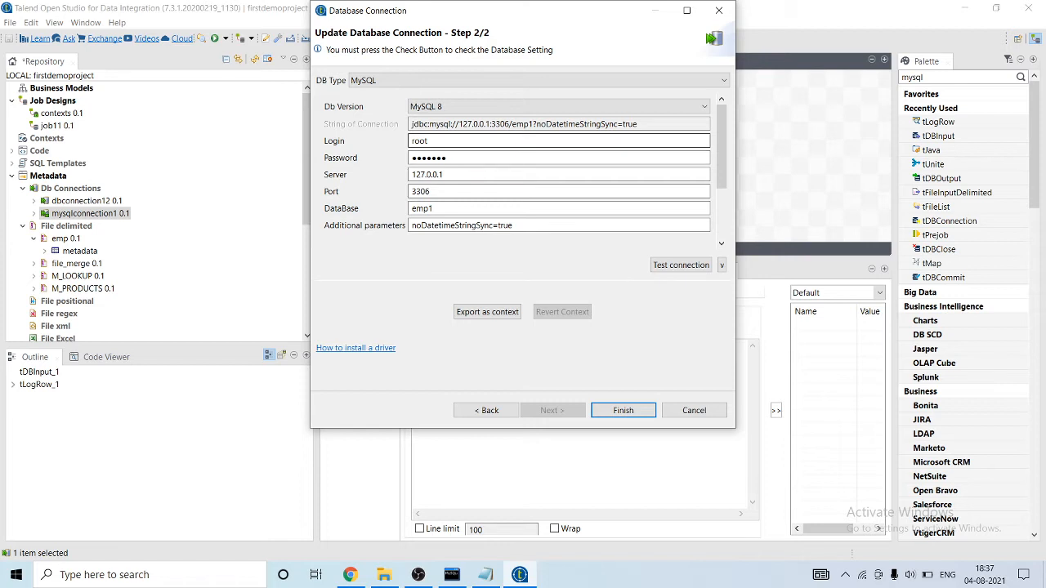
pyautogui.press('Tab')
pyautogui.press('Tab')
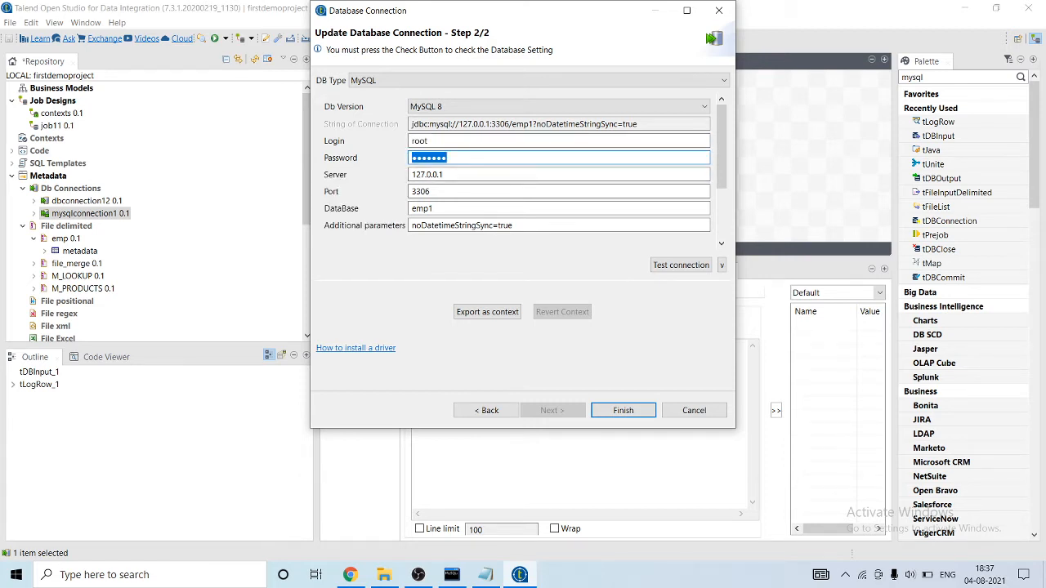
pyautogui.press('Tab')
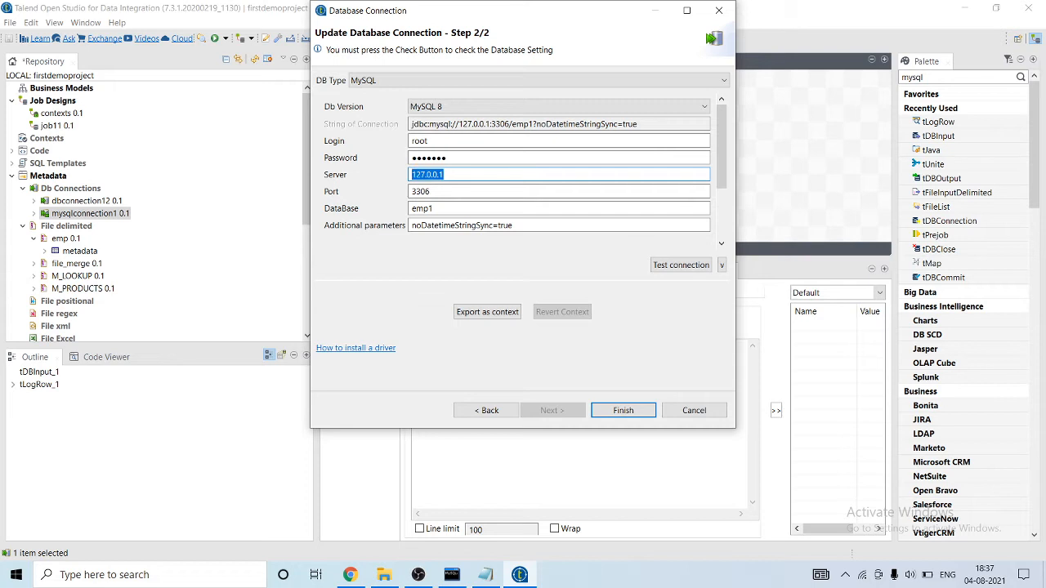
pyautogui.click(446, 208)
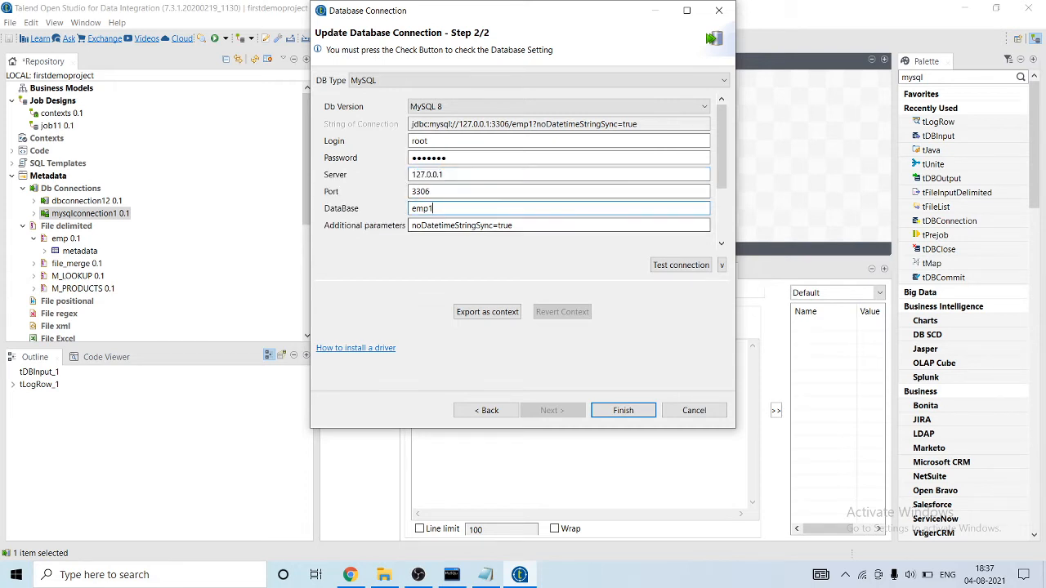
# Test the mysqlconnection1 connection and finish the update without propagating the modifications to all jobs.
pyautogui.click(681, 265)
pyautogui.click(669, 229)
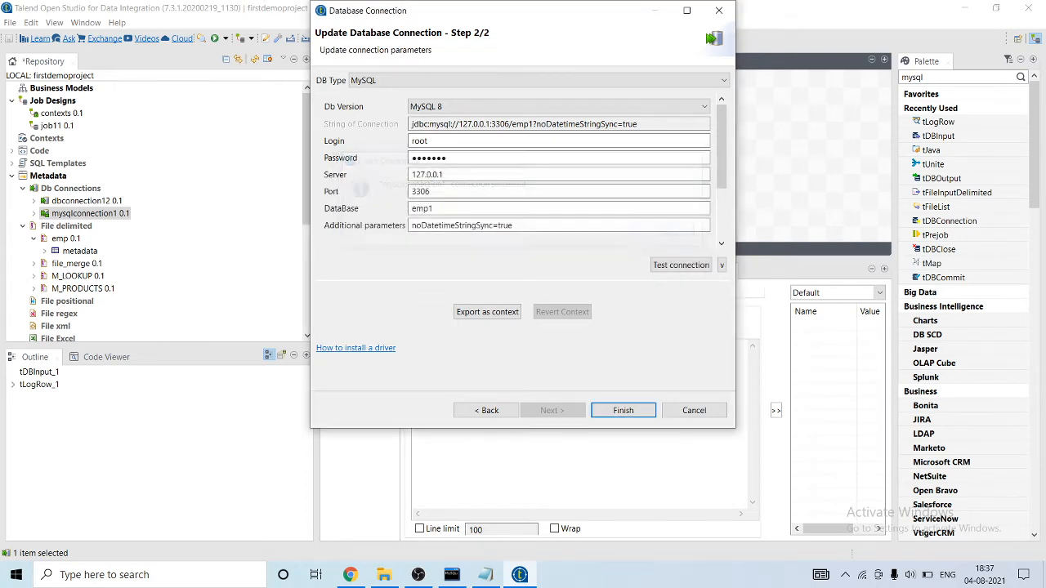
pyautogui.click(623, 410)
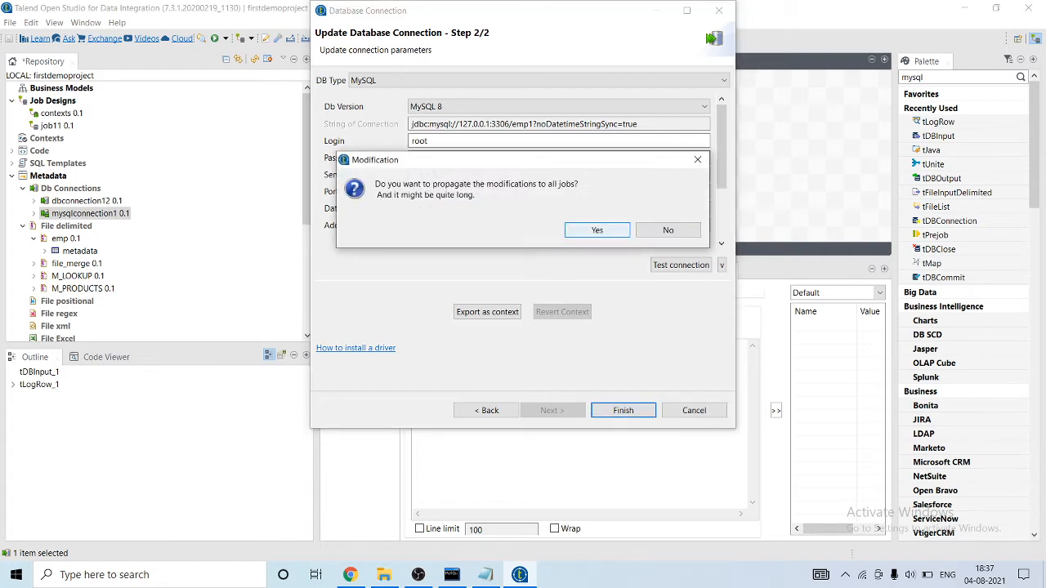
pyautogui.click(669, 229)
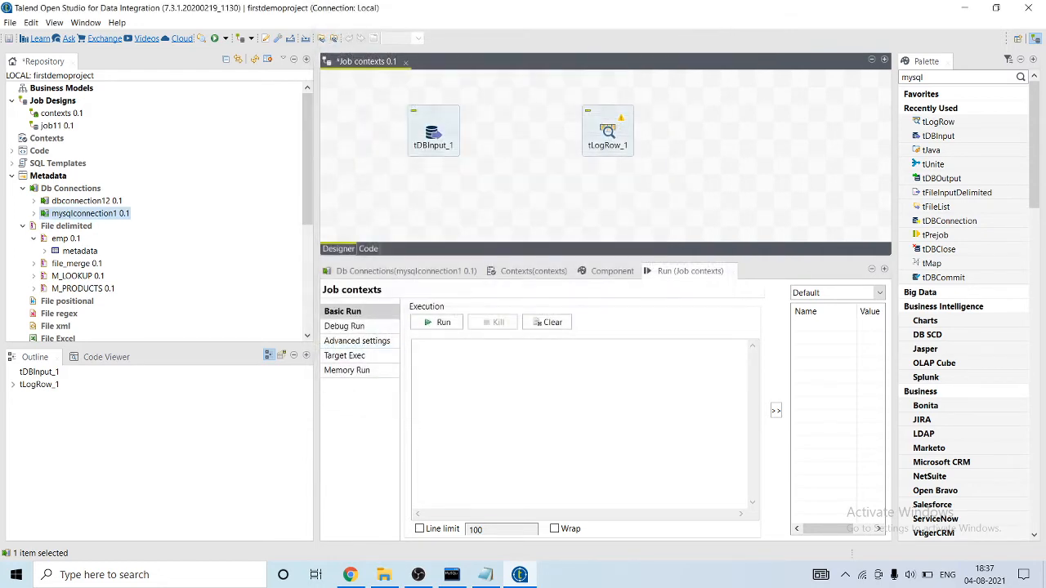
# Set the database type of tDBInput_1 to MySQL and apply it.
pyautogui.doubleClick(433, 130)
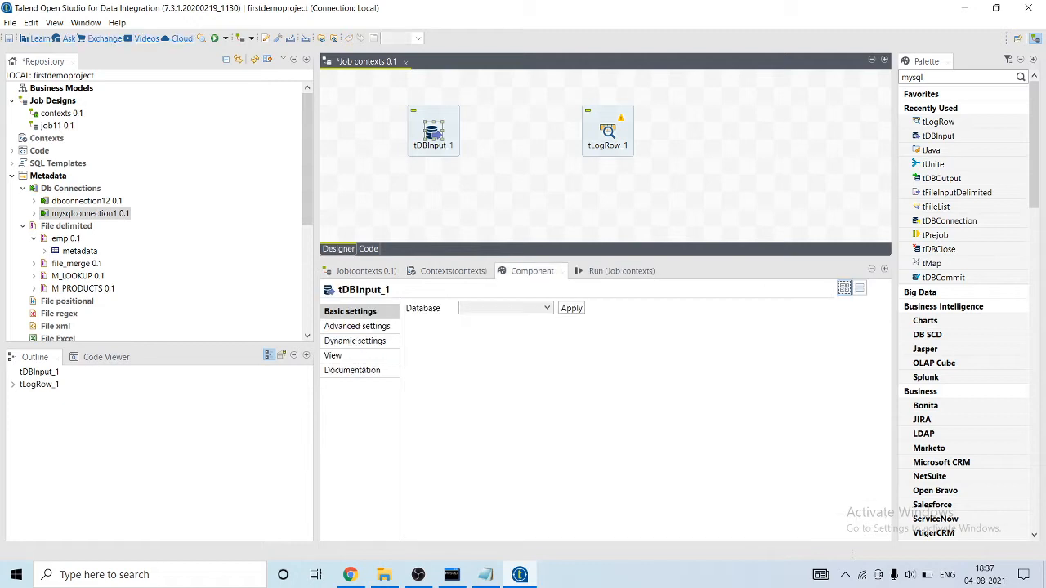
pyautogui.click(547, 308)
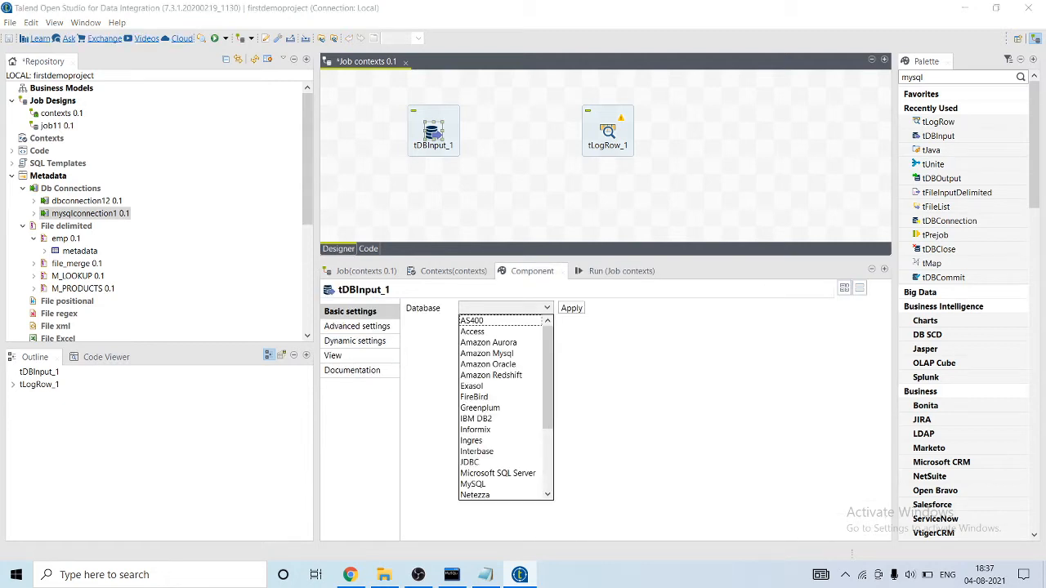
pyautogui.press('m')
pyautogui.click(473, 484)
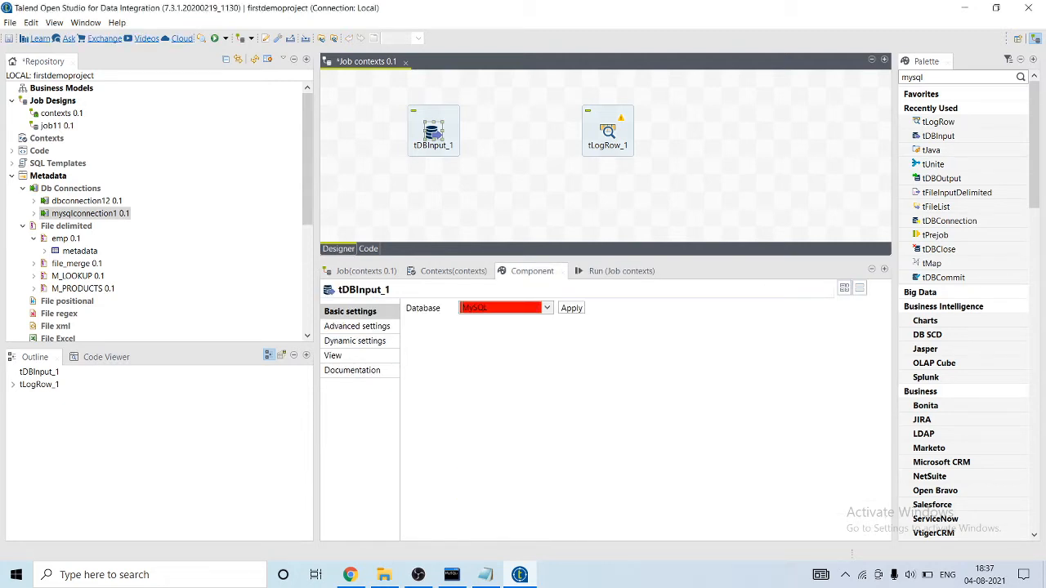
pyautogui.click(571, 308)
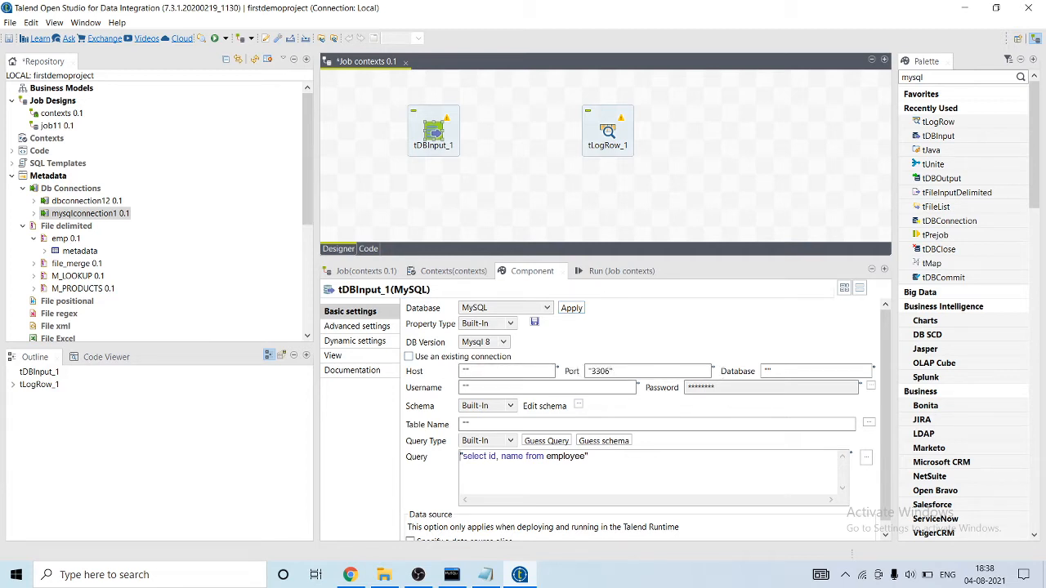
# Set the property type of tDBInput_1 to Repository, using the mysqlconnection1 connection.
pyautogui.click(510, 324)
pyautogui.click(483, 347)
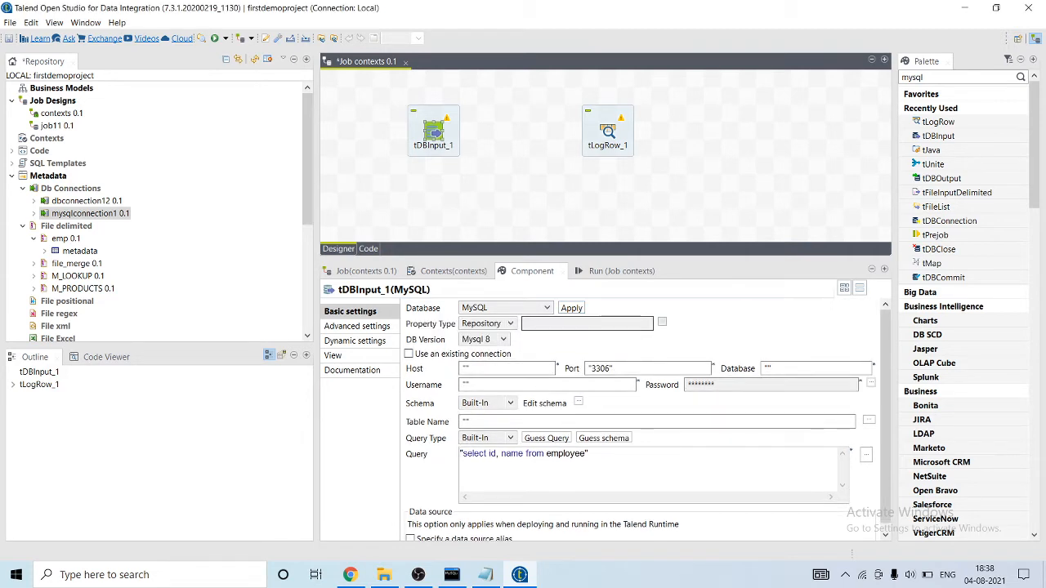
pyautogui.click(662, 322)
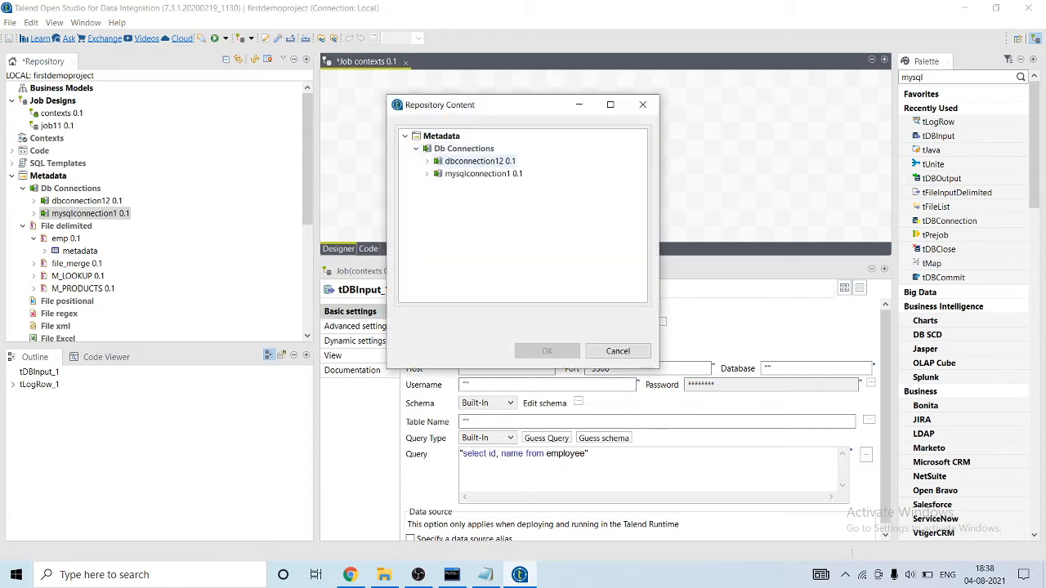
pyautogui.doubleClick(483, 174)
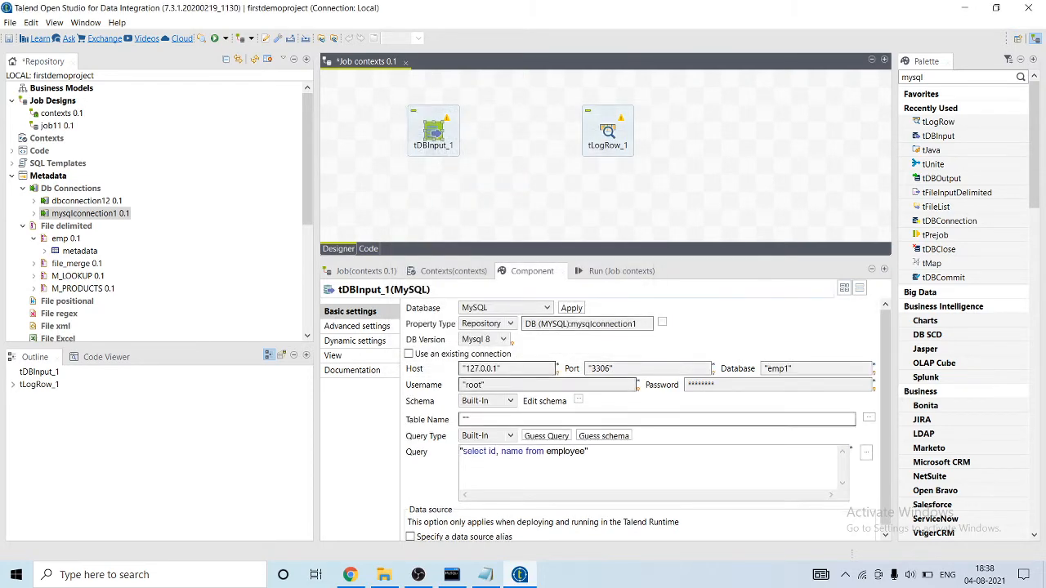
# Set the schema of tDBInput_1 to Repository, using the metadata schema of the delimited file emp.
pyautogui.click(465, 419)
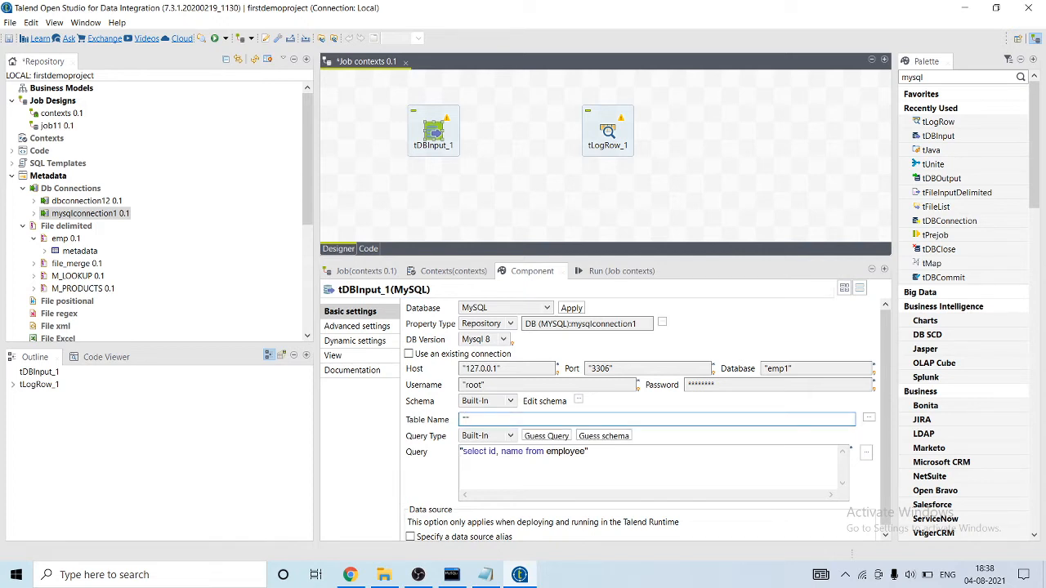
pyautogui.click(488, 400)
pyautogui.click(482, 425)
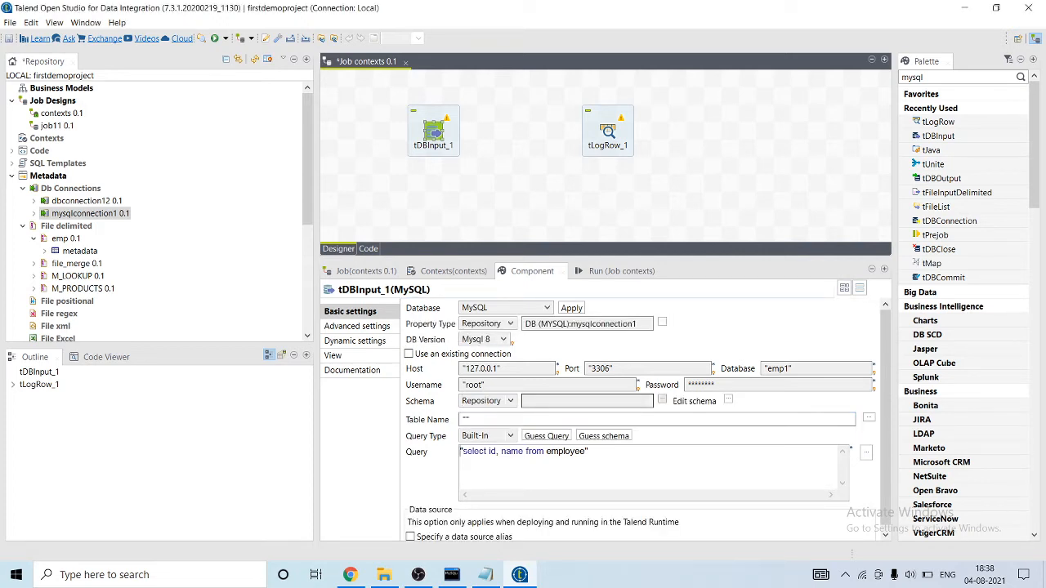
pyautogui.click(662, 400)
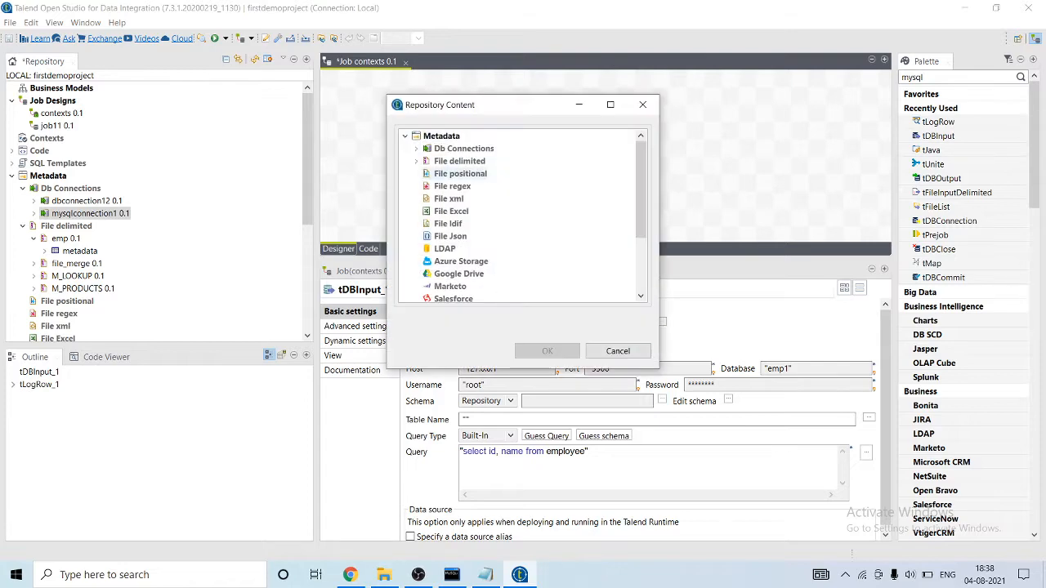
pyautogui.click(416, 161)
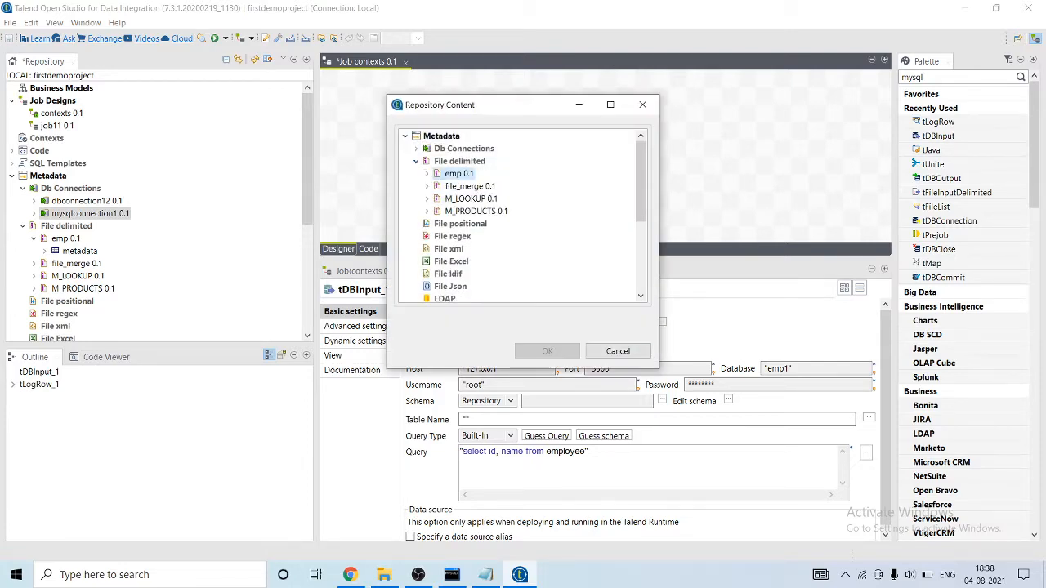
pyautogui.doubleClick(457, 174)
pyautogui.doubleClick(472, 187)
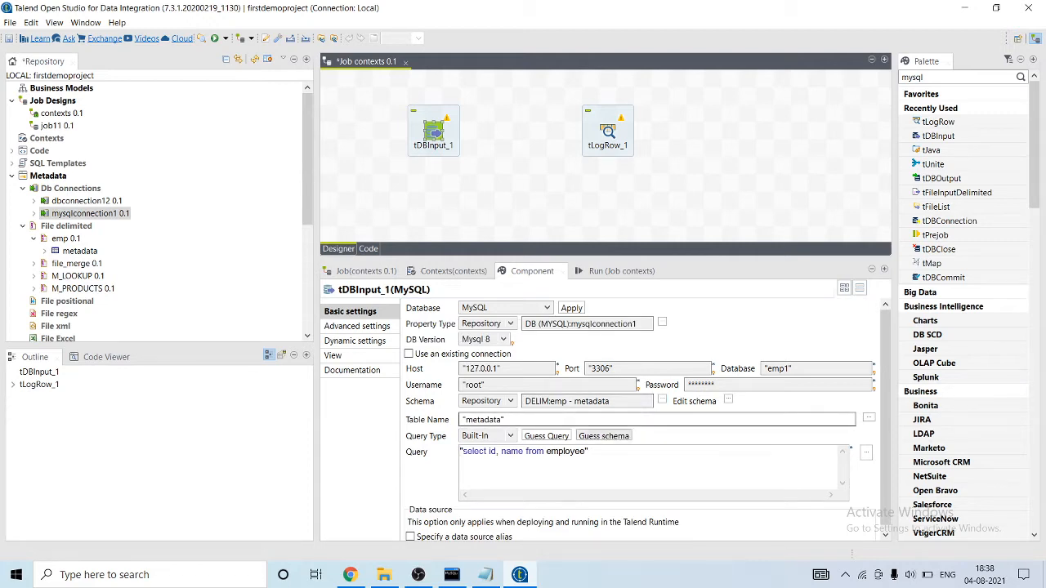
# Look up the table in the MySQL client and set the table name of tDBInput_1 to "combined".
pyautogui.click(488, 419)
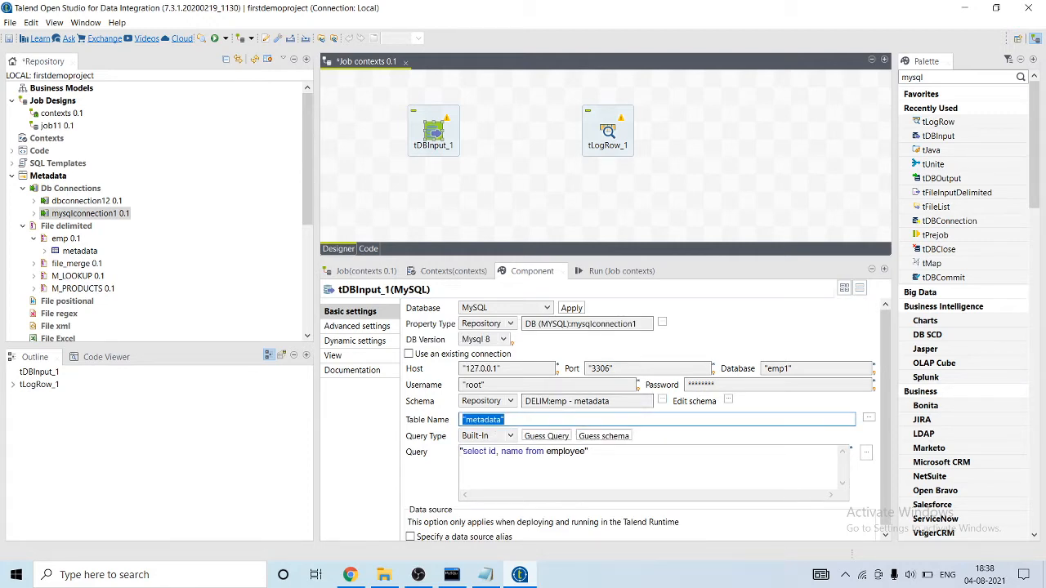
pyautogui.hotkey('shift', 'Left')
pyautogui.hotkey('shift', 'Left')
pyautogui.hotkey('shift', 'Left')
pyautogui.hotkey('shift', 'Left')
pyautogui.hotkey('shift', 'Left')
pyautogui.hotkey('shift', 'Left')
pyautogui.hotkey('shift', 'Left')
pyautogui.hotkey('shift', 'Left')
pyautogui.hotkey('alt', 'Tab')
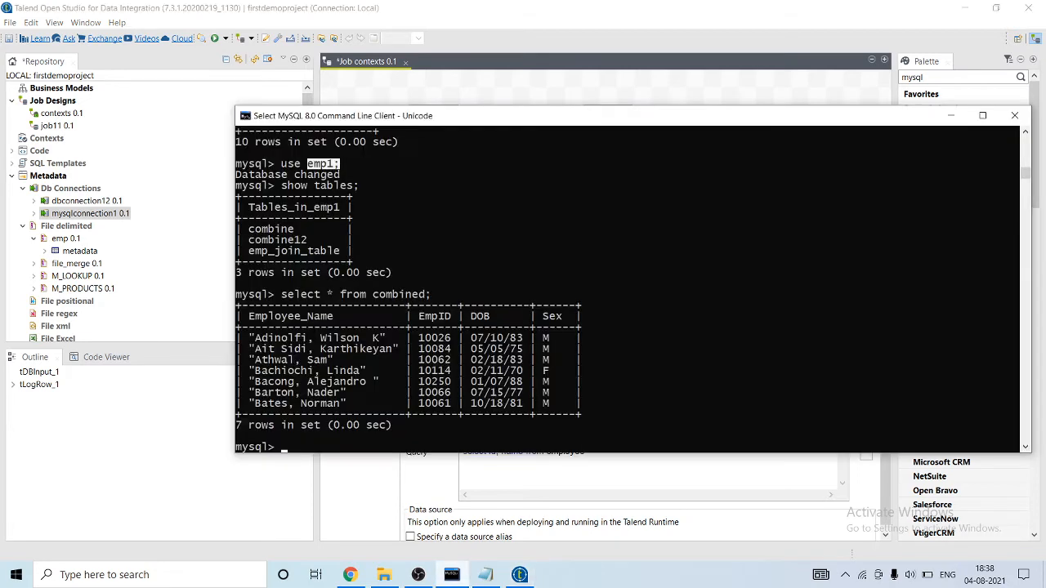
pyautogui.hotkey('alt', 'Tab')
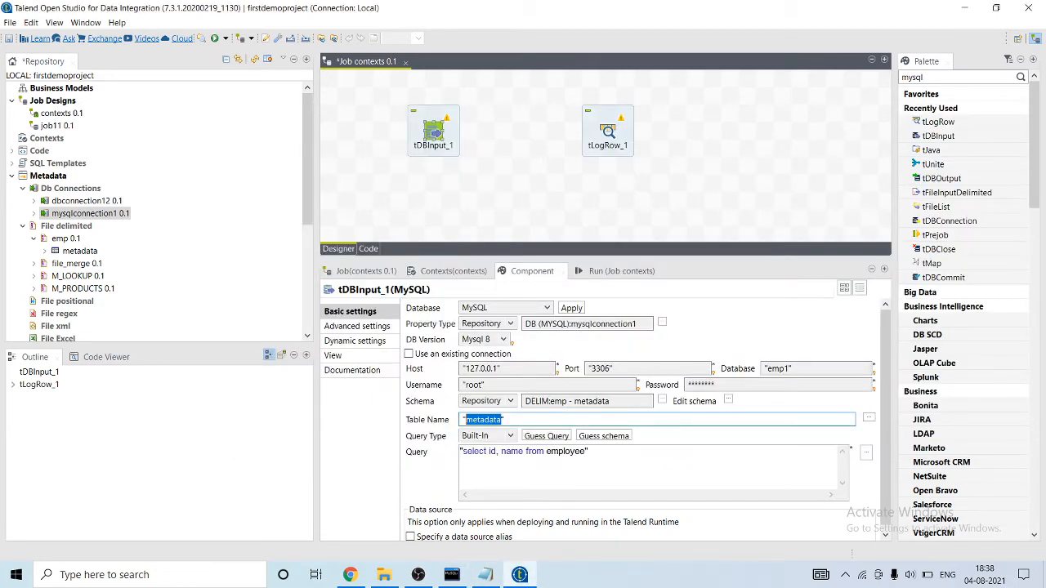
pyautogui.write('combine')
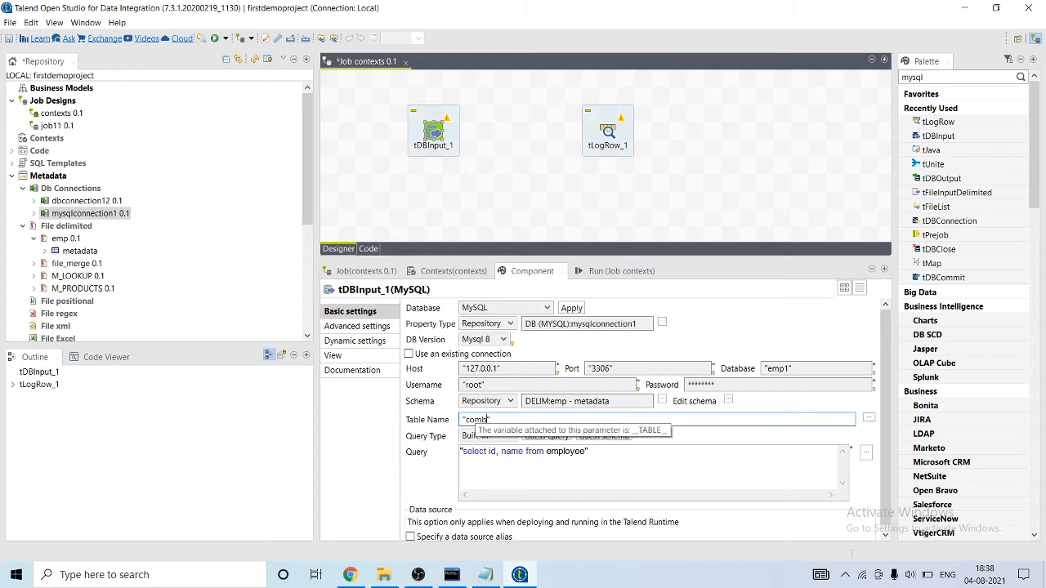
pyautogui.write('d')
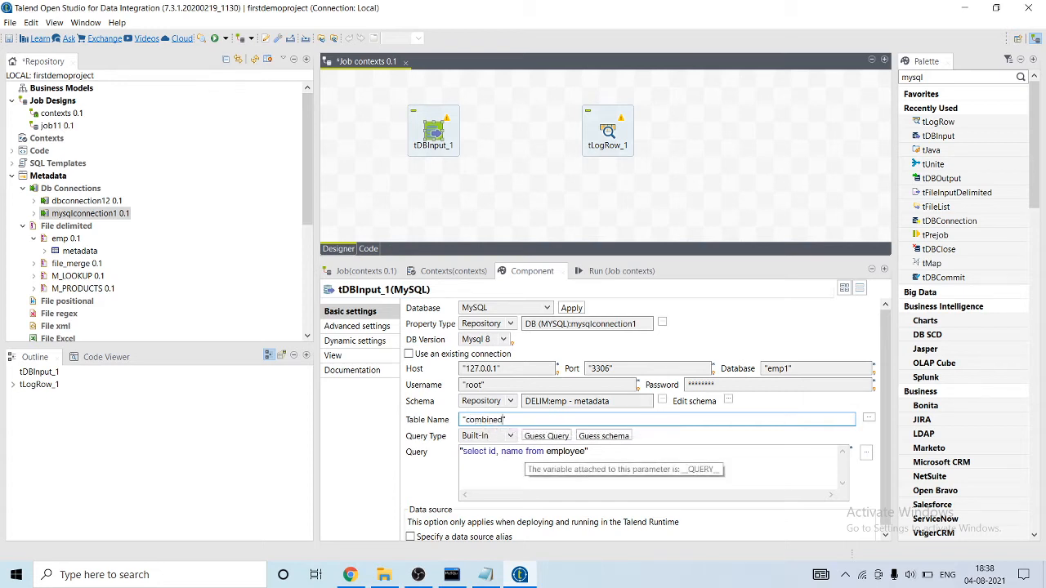
# Change the query of tDBInput_1 to select all columns from combined, ending with the condition where EmpID = "".
pyautogui.doubleClick(512, 451)
pyautogui.moveTo(502, 451); pyautogui.dragTo(489, 451)
pyautogui.press('BackSpace')
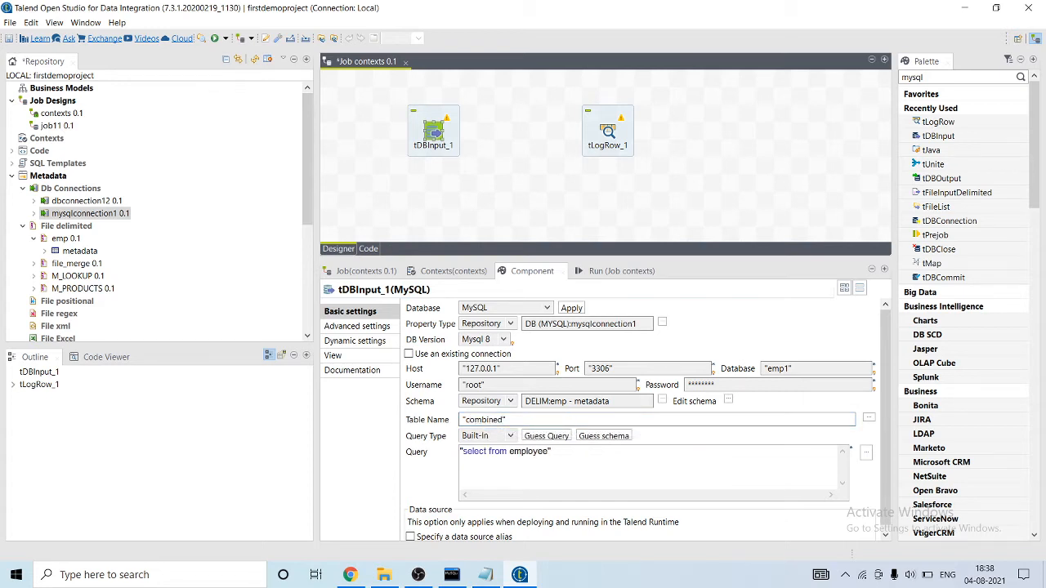
pyautogui.write('*')
pyautogui.moveTo(558, 452); pyautogui.dragTo(515, 451)
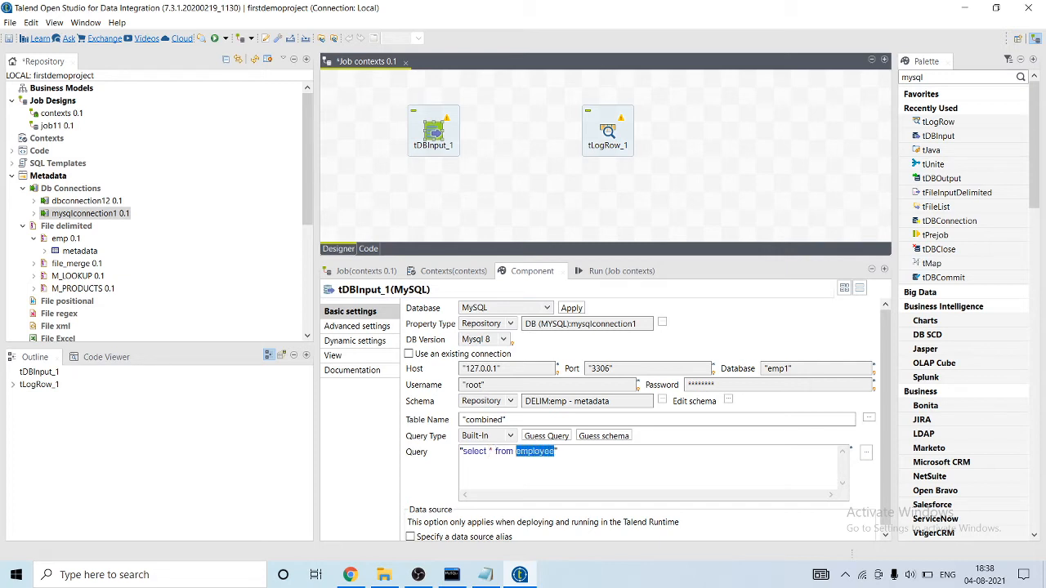
pyautogui.write('combined where ')
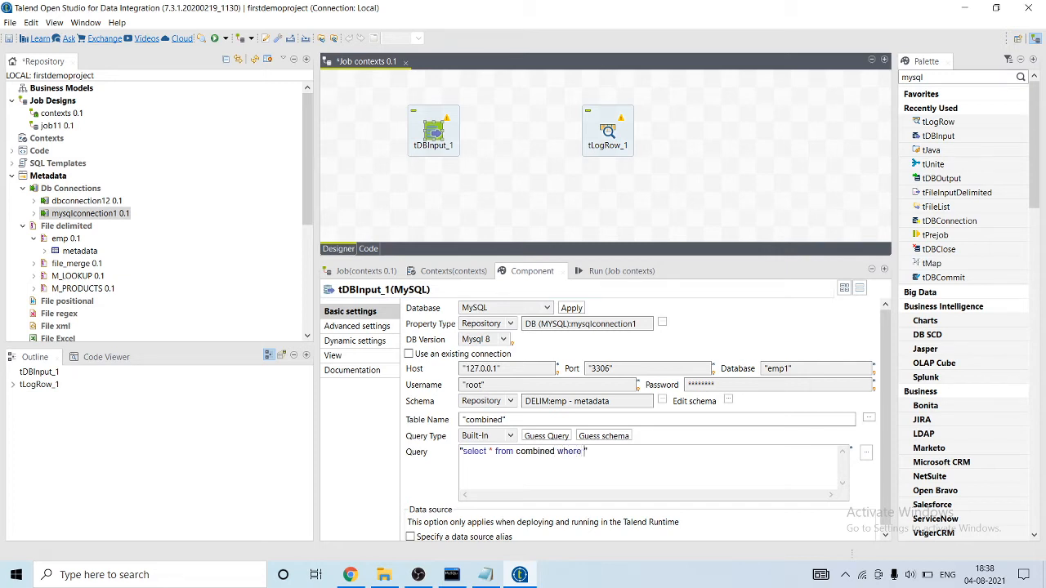
pyautogui.write('EmpID = "')
# Add a context variable named empid of type int | Integer to the job.
pyautogui.click(454, 271)
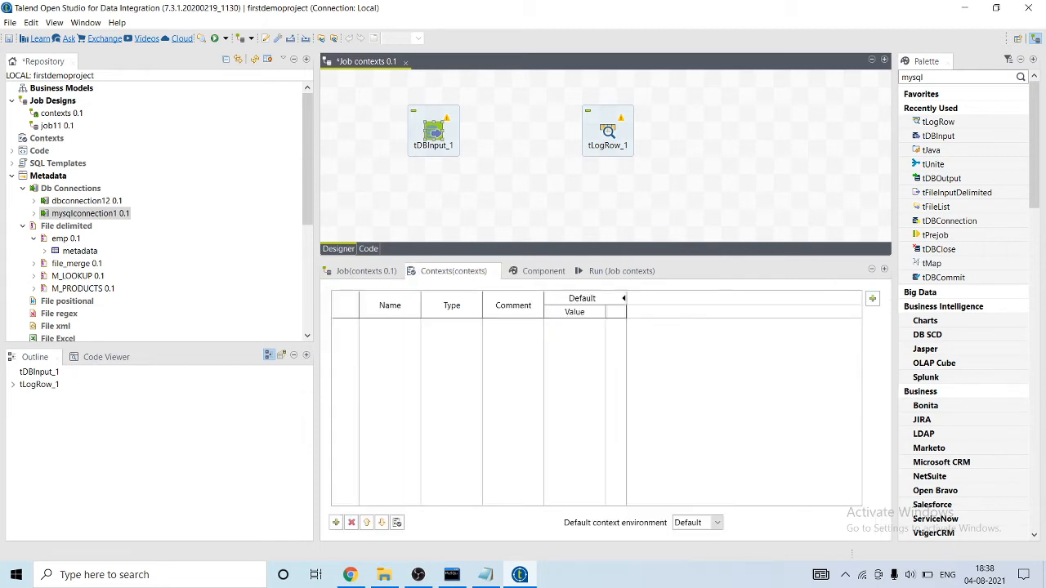
pyautogui.click(335, 522)
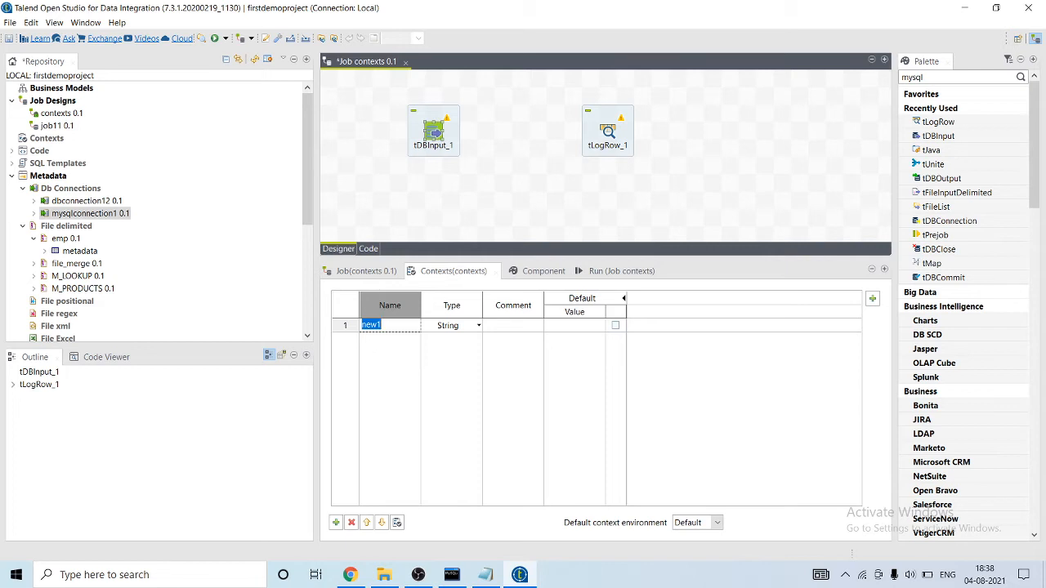
pyautogui.write('empid')
pyautogui.click(479, 326)
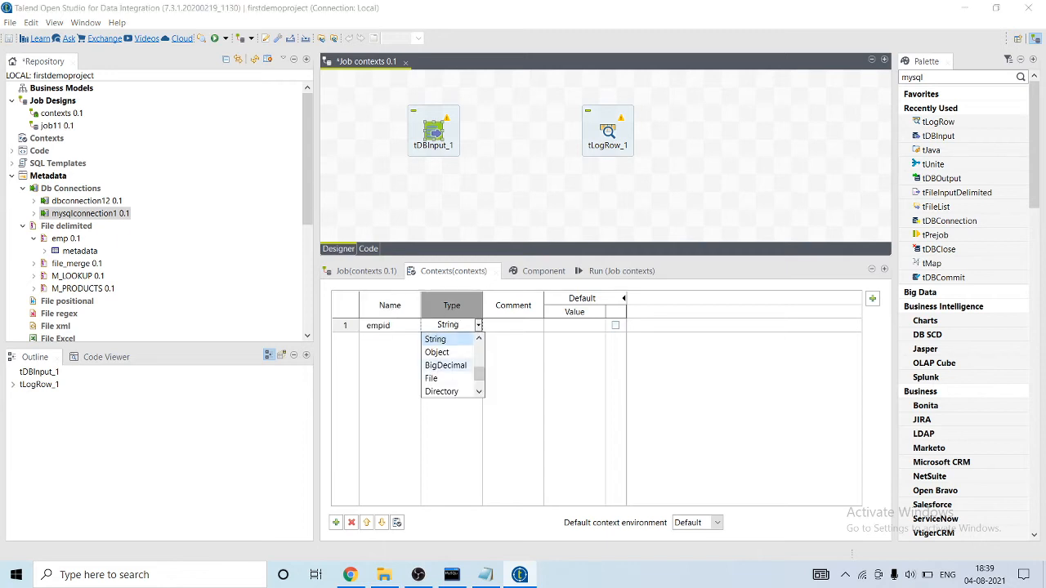
pyautogui.scroll(-1, 449, 379)
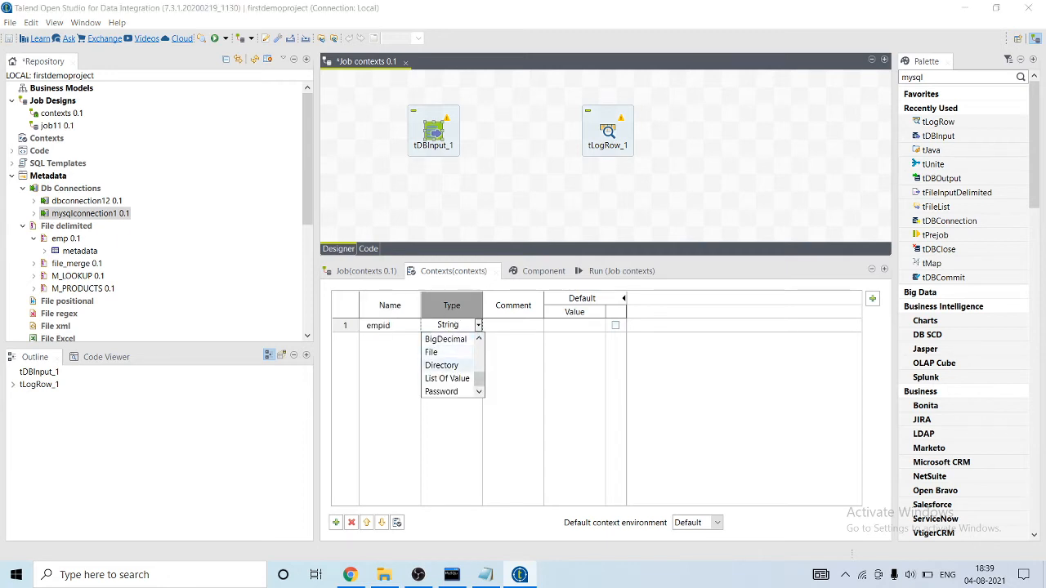
pyautogui.scroll(-3, 441, 352)
pyautogui.click(438, 352)
# Check the employee text file and set the Default value of empid to the first employee's EmpID.
pyautogui.click(575, 326)
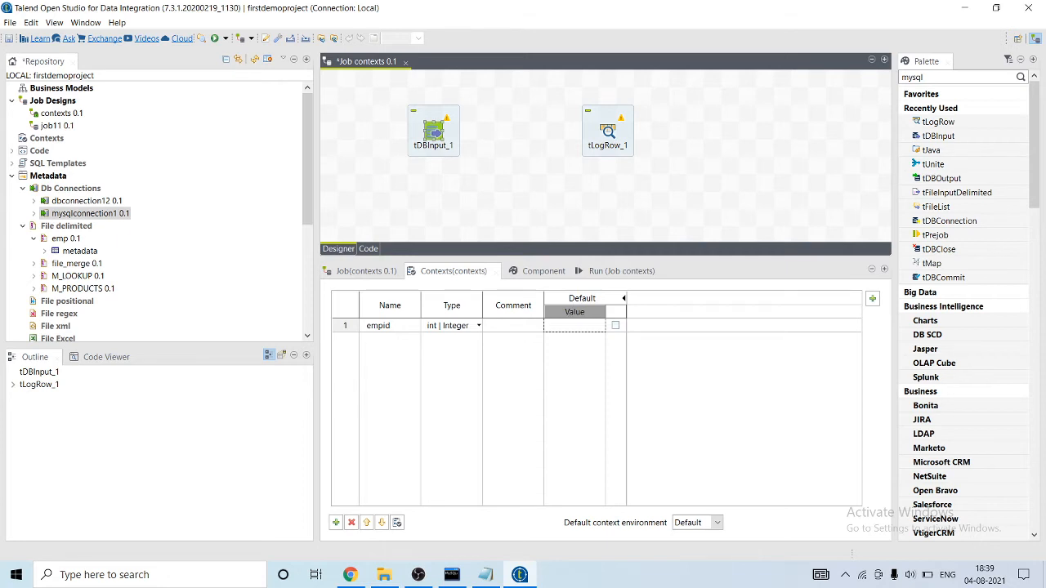
pyautogui.write('100')
pyautogui.click(487, 575)
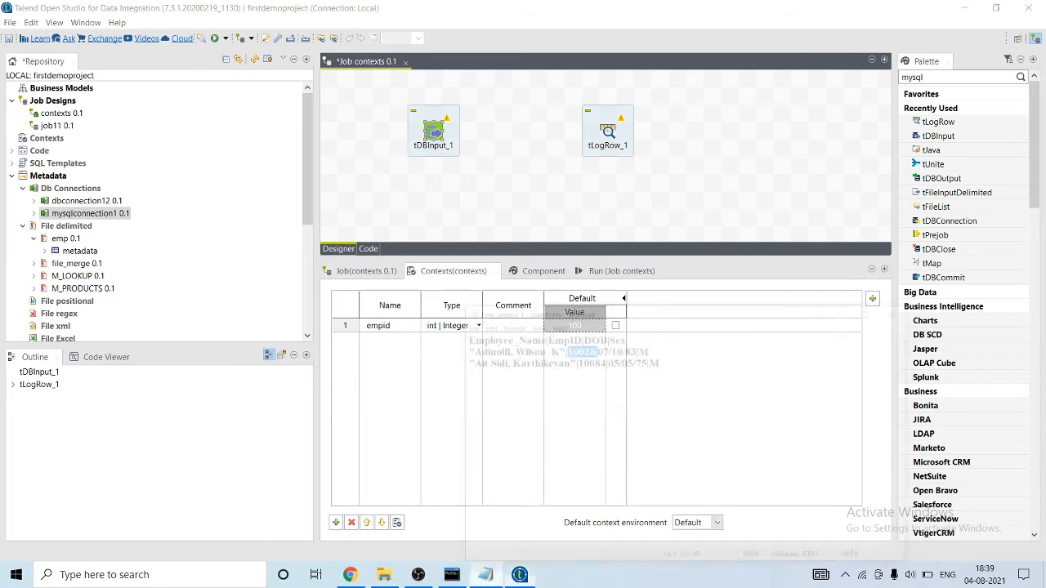
pyautogui.click(487, 575)
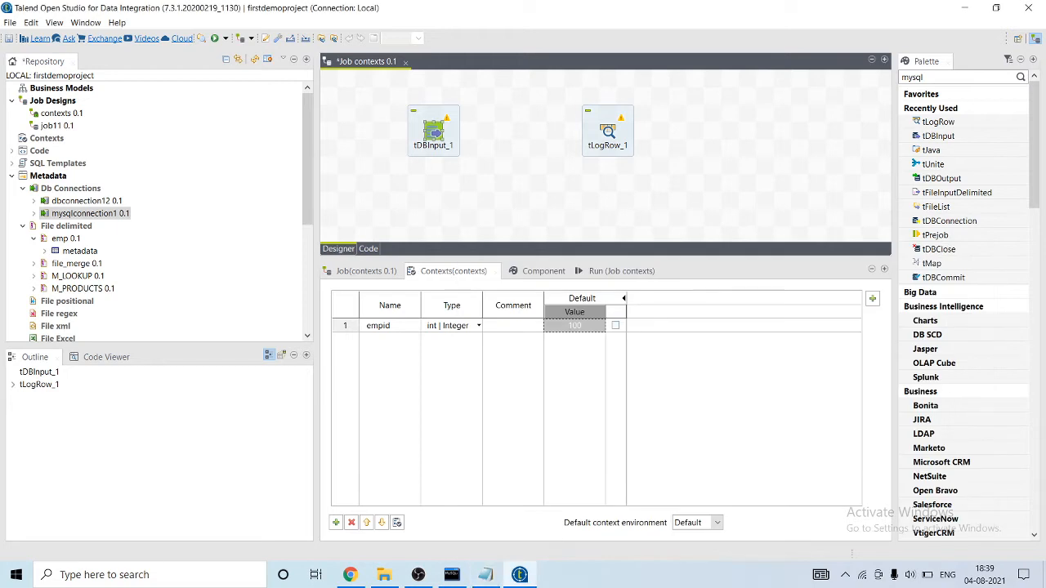
pyautogui.click(575, 325)
pyautogui.click(580, 326)
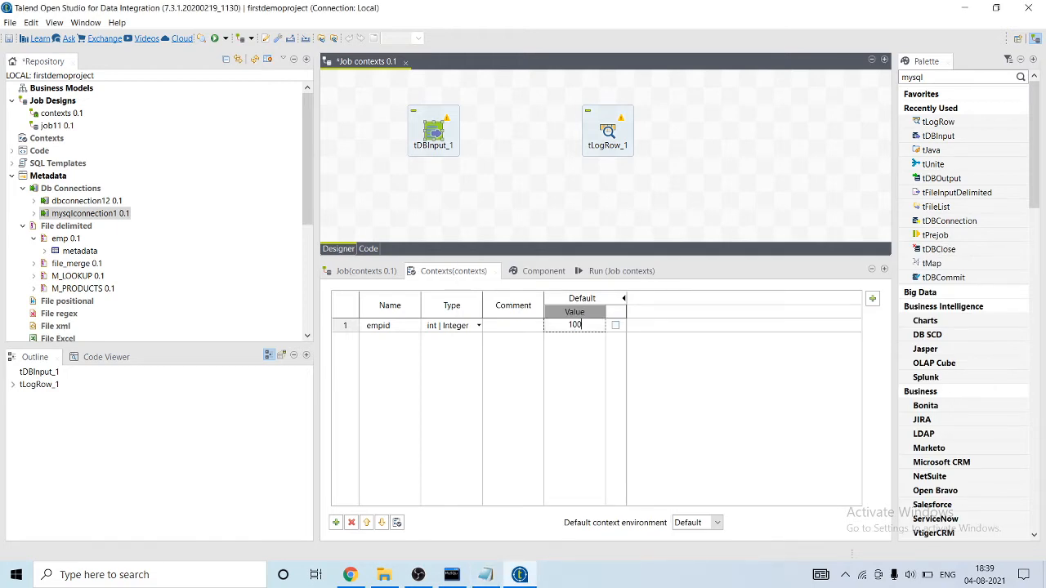
pyautogui.write('26')
# Create a new context named production for the job.
pyautogui.click(872, 298)
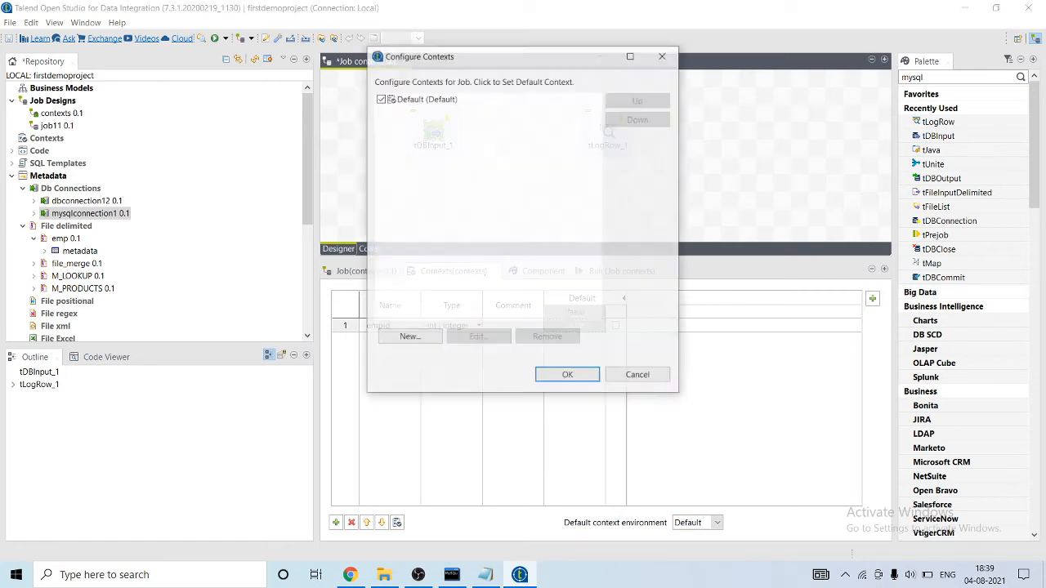
pyautogui.click(408, 337)
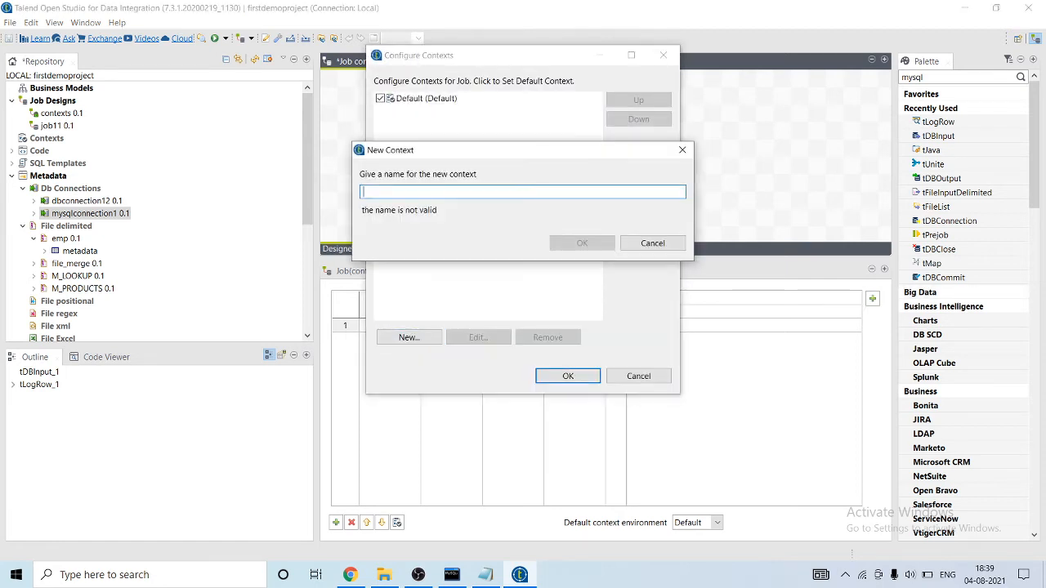
pyautogui.write('production')
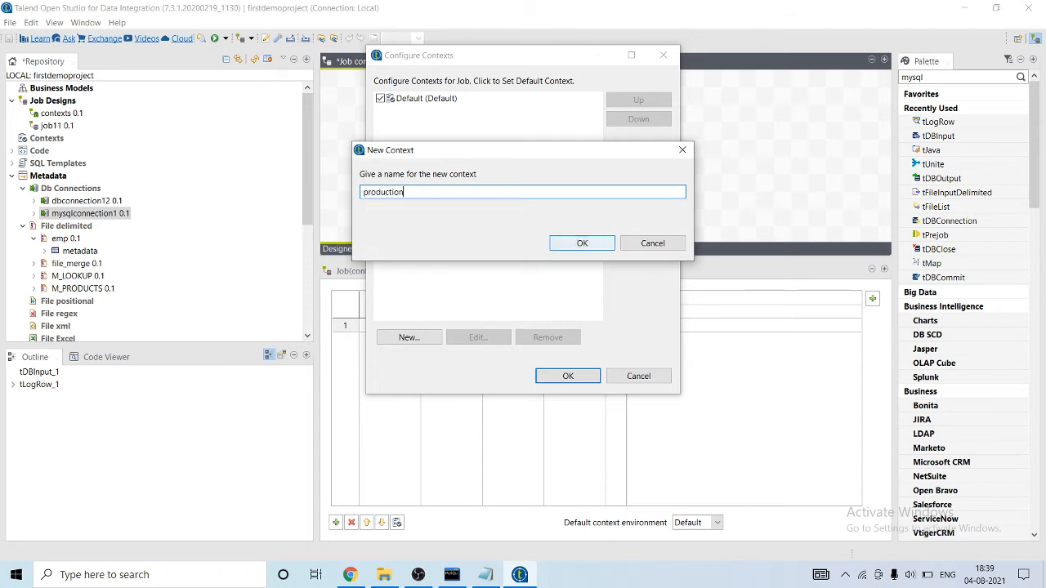
pyautogui.click(582, 244)
# Rename the Default context to development and confirm the context configuration.
pyautogui.click(426, 98)
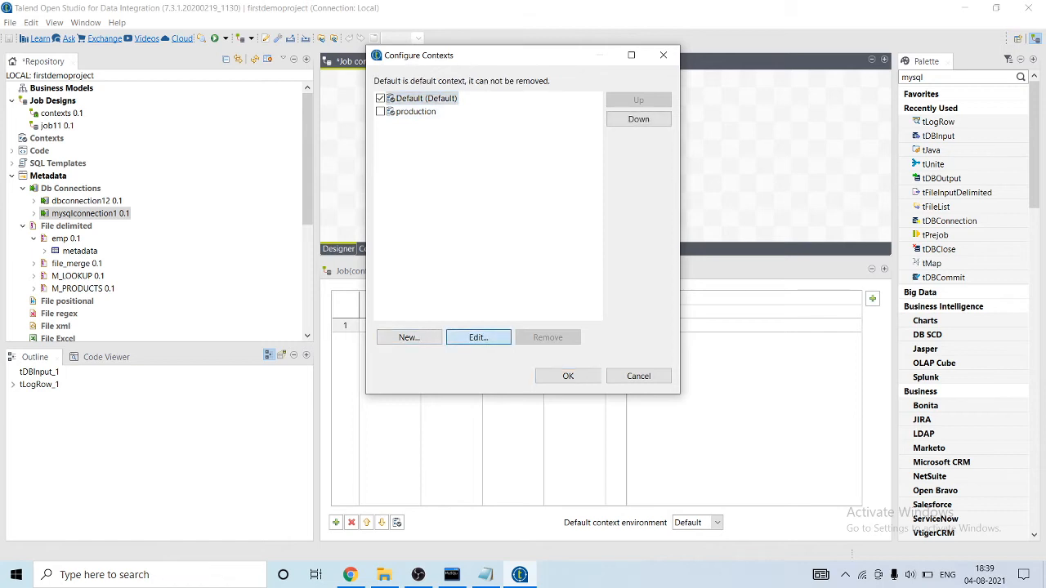
pyautogui.click(478, 337)
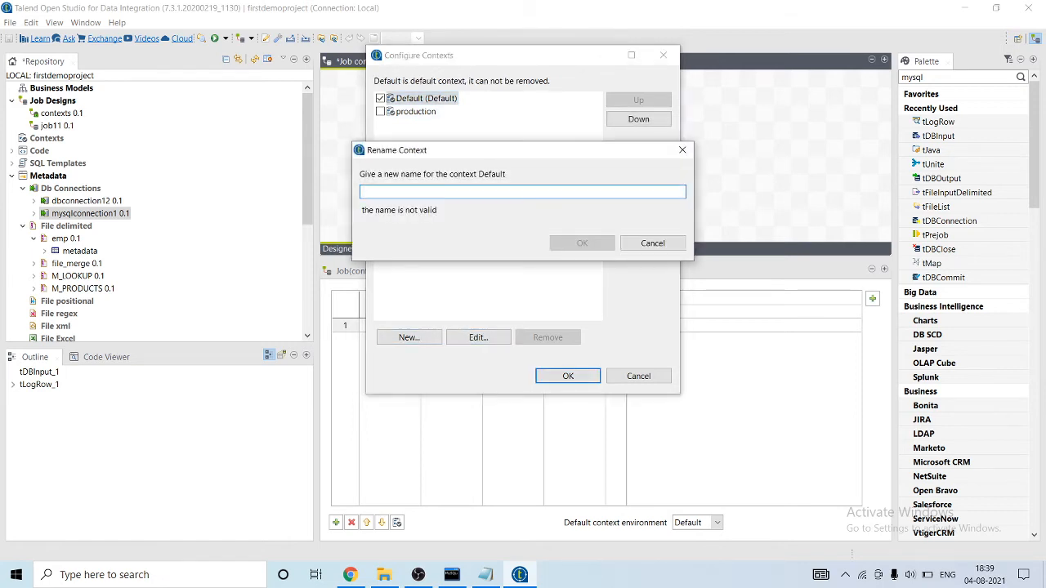
pyautogui.write('develo')
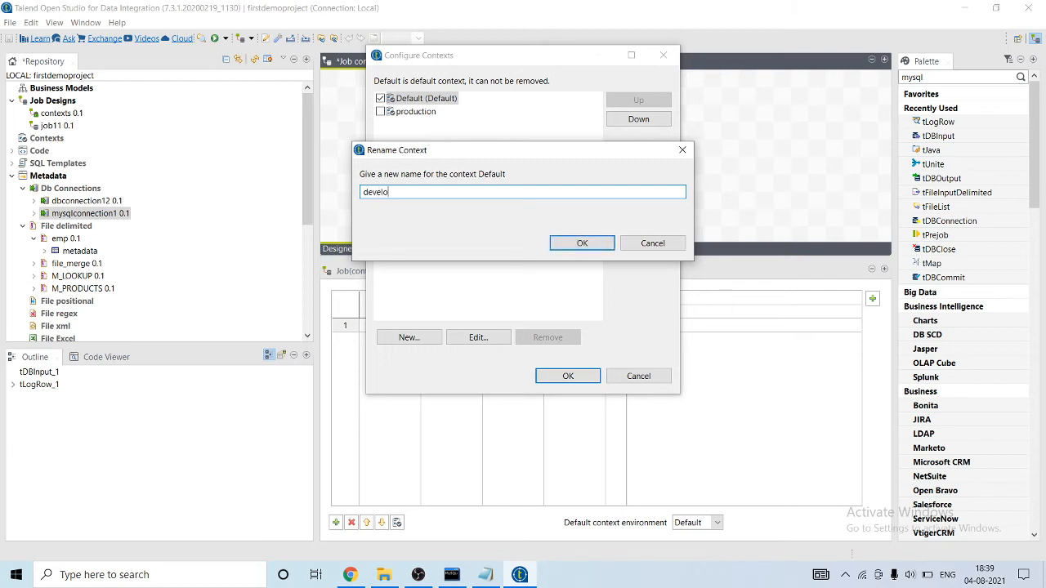
pyautogui.write('pment')
pyautogui.press('Return')
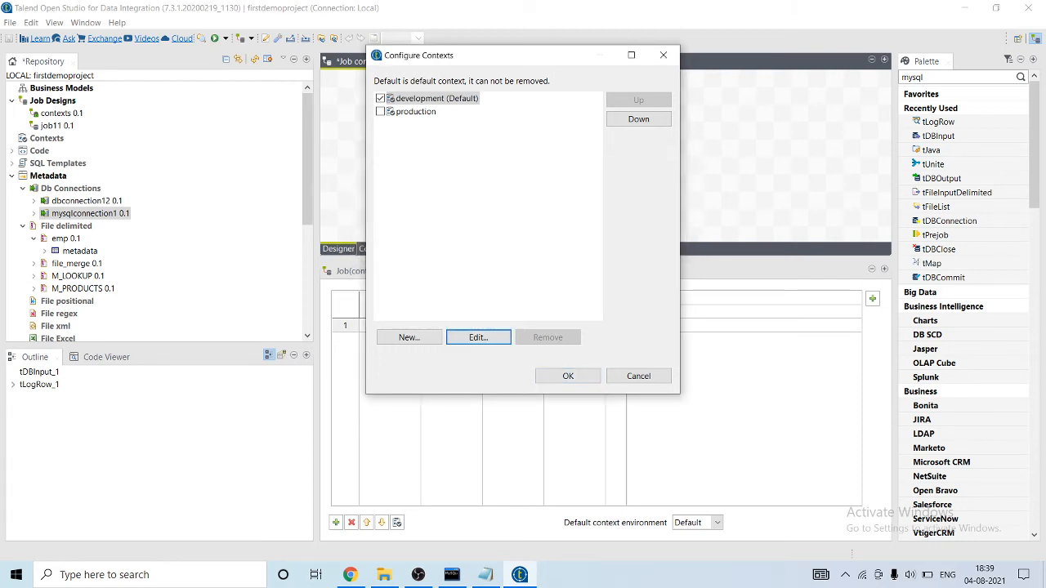
pyautogui.press('Return')
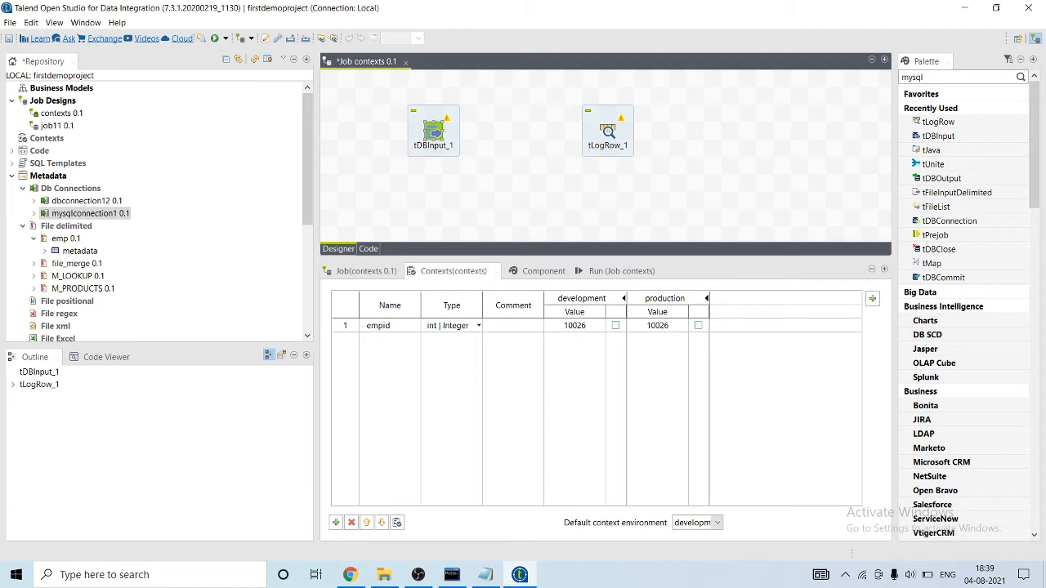
# Check the employee text file and set the production value of empid to the second employee's EmpID.
pyautogui.click(664, 325)
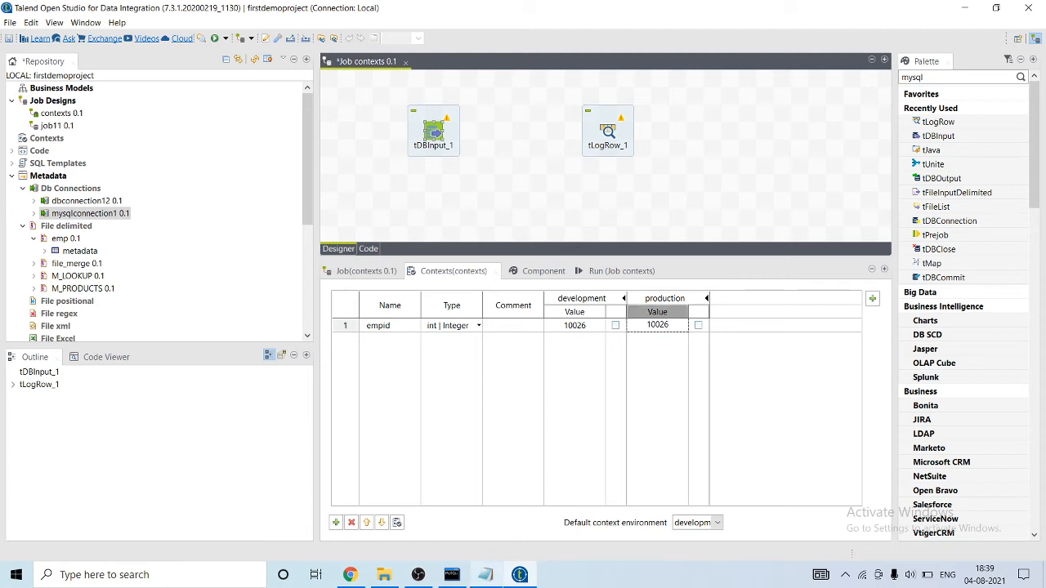
pyautogui.click(486, 575)
pyautogui.click(487, 575)
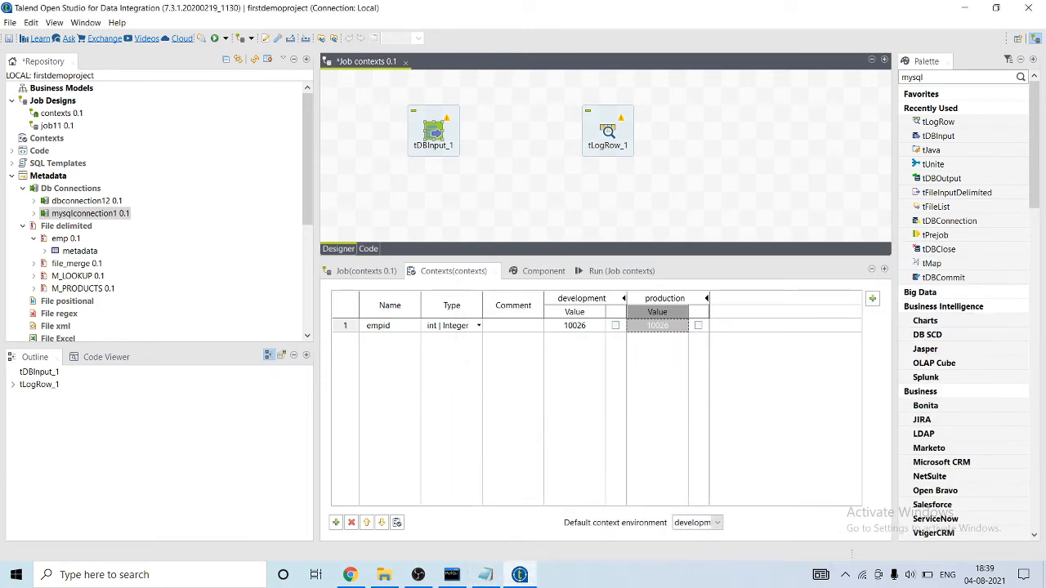
pyautogui.click(660, 326)
pyautogui.press('BackSpace')
pyautogui.press('BackSpace')
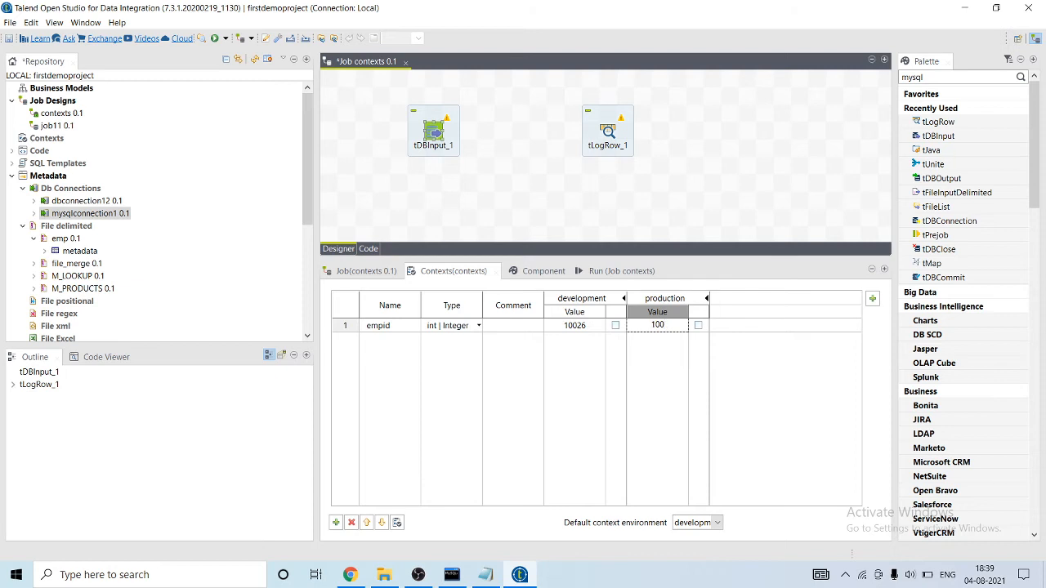
pyautogui.write('84')
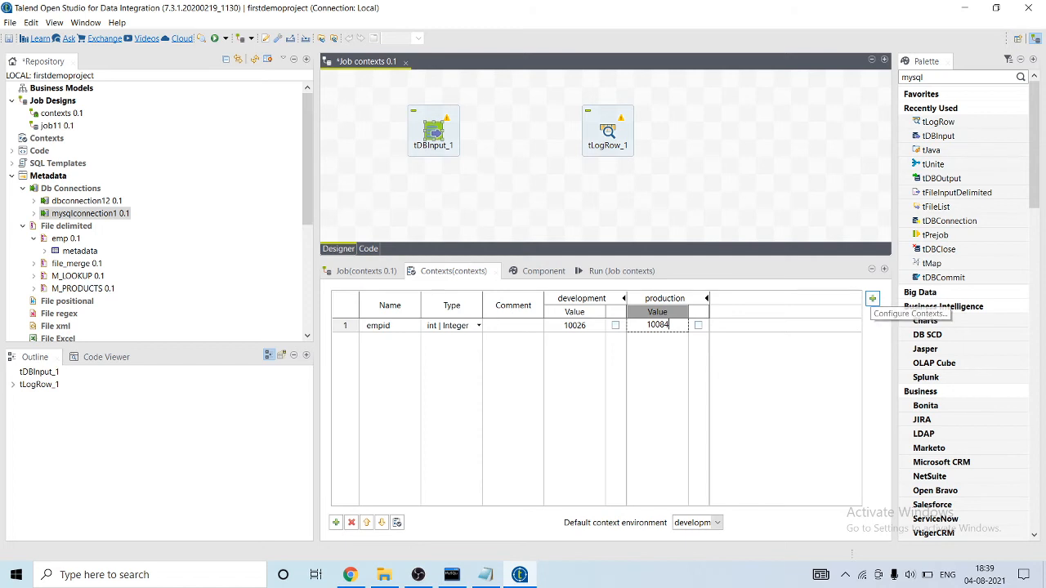
# Connect tDBInput_1 to tLogRow_1 with a Main row link.
pyautogui.rightClick(433, 131)
pyautogui.press('Escape')
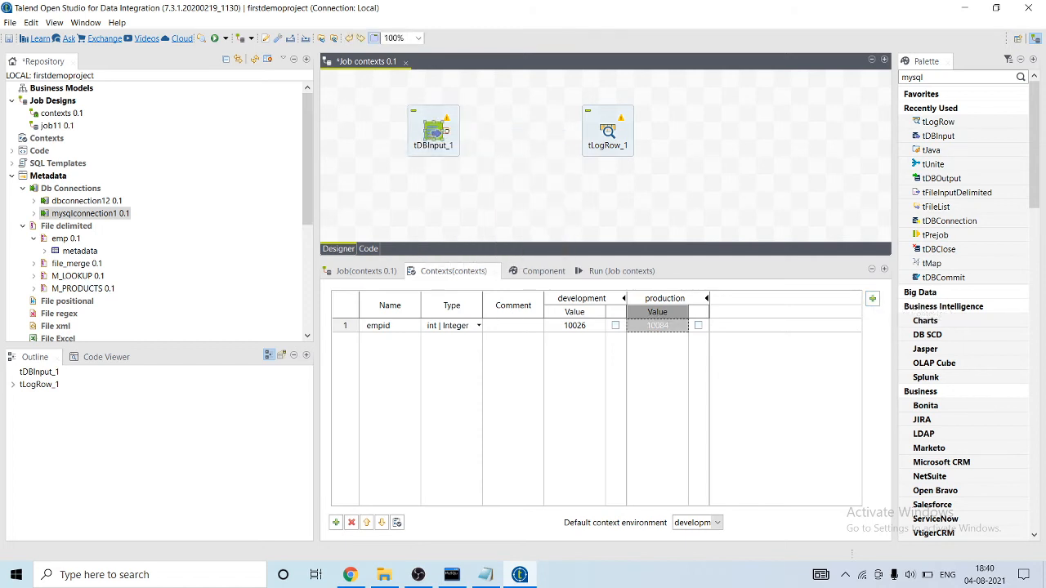
pyautogui.rightClick(433, 131)
pyautogui.moveTo(540, 138)
pyautogui.click(607, 137)
pyautogui.click(607, 134)
# Insert context.empid between the quotes of the EmpID condition in tDBInput_1's query, concatenating it with plus signs.
pyautogui.click(543, 272)
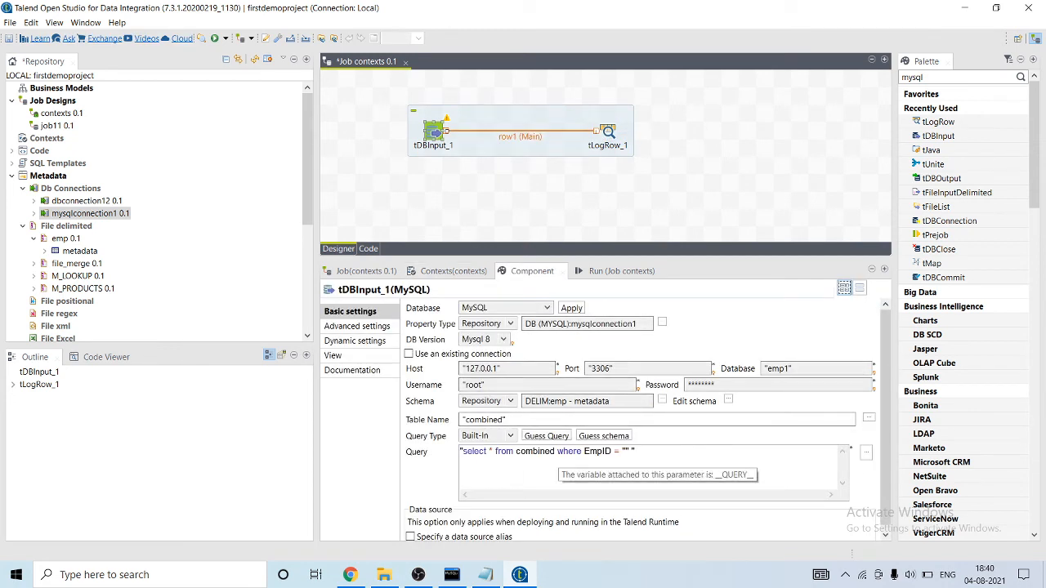
pyautogui.click(626, 452)
pyautogui.write('cont')
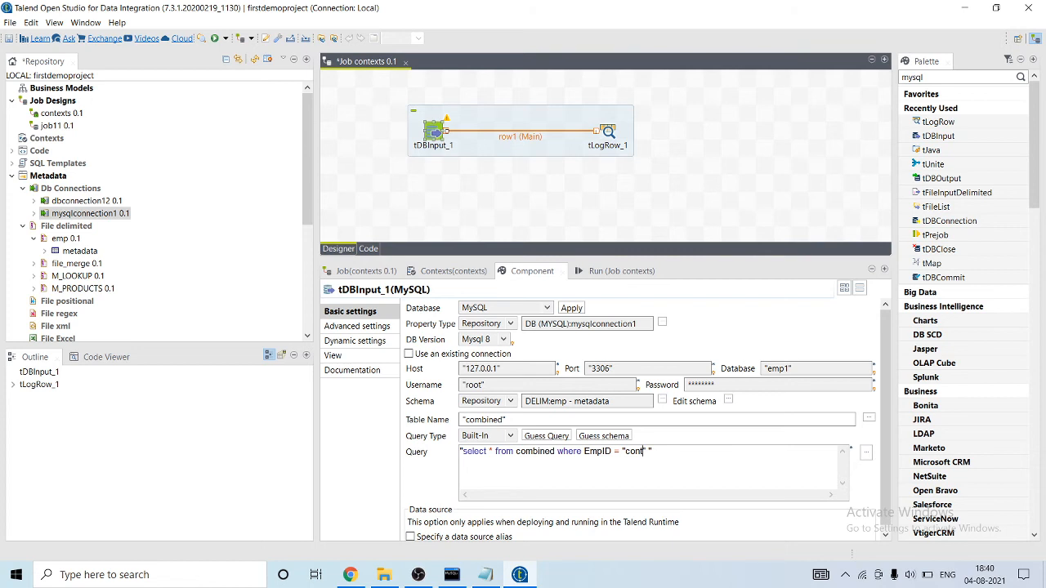
pyautogui.hotkey('ctrl', 'space')
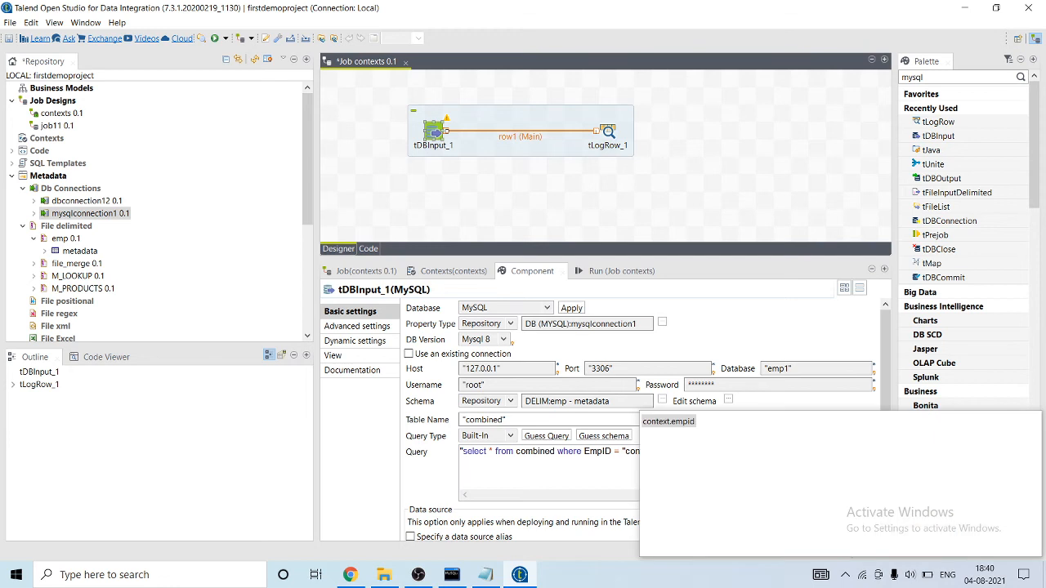
pyautogui.press('Return')
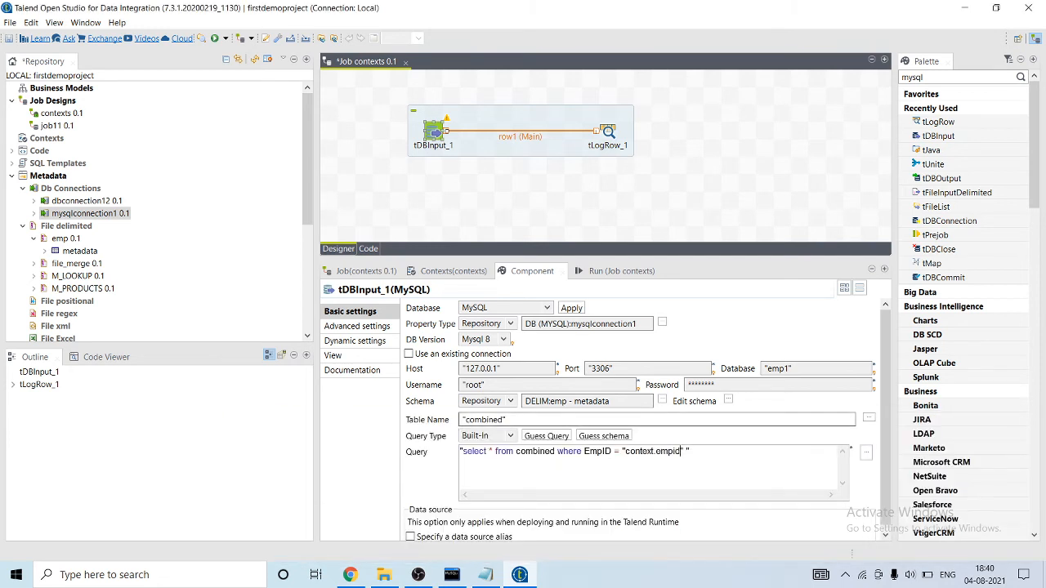
pyautogui.write('+')
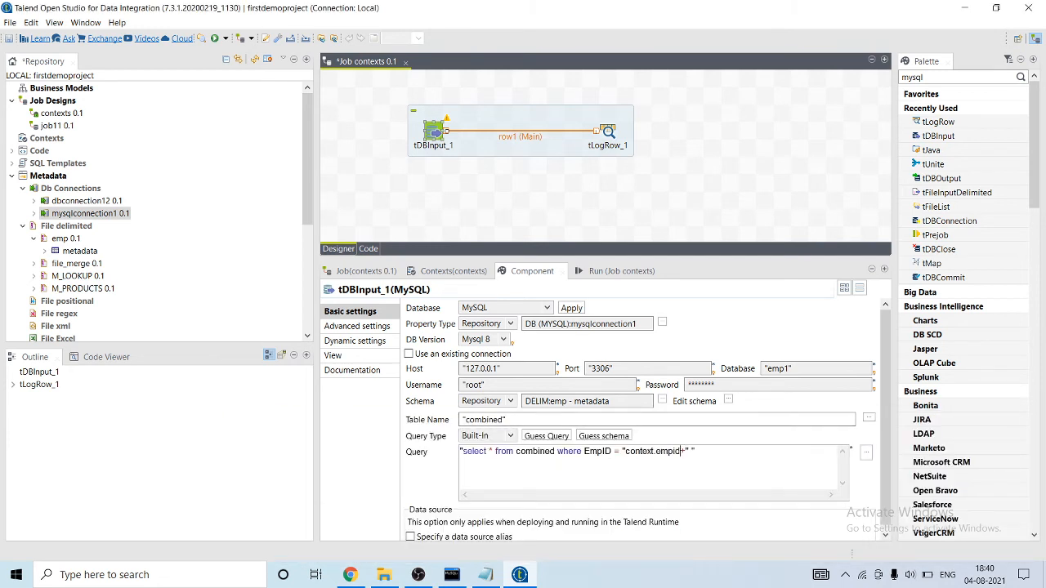
pyautogui.write('+')
pyautogui.press('BackSpace')
# Run the contexts job using the development context.
pyautogui.click(621, 270)
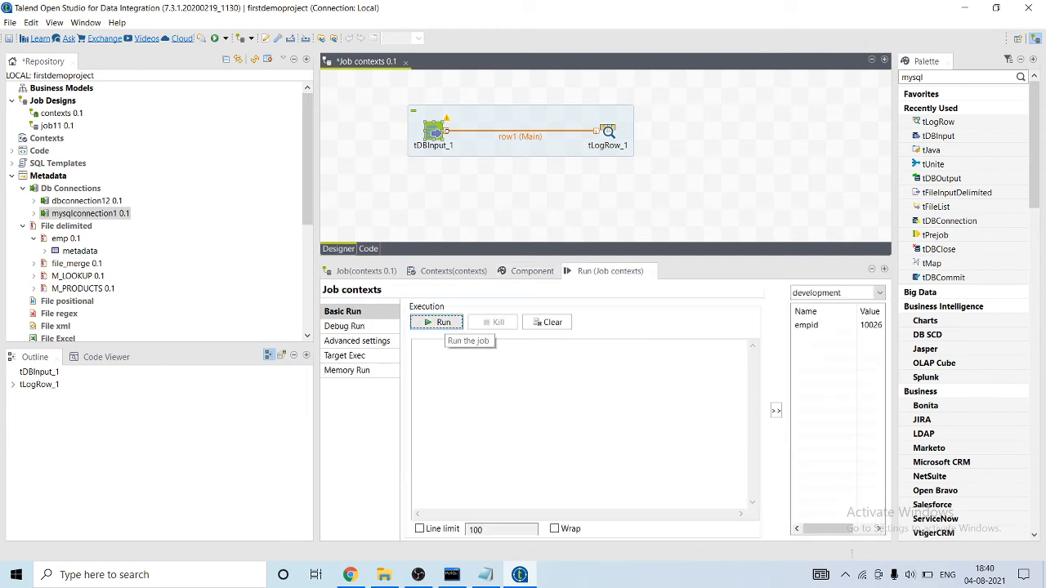
pyautogui.click(439, 322)
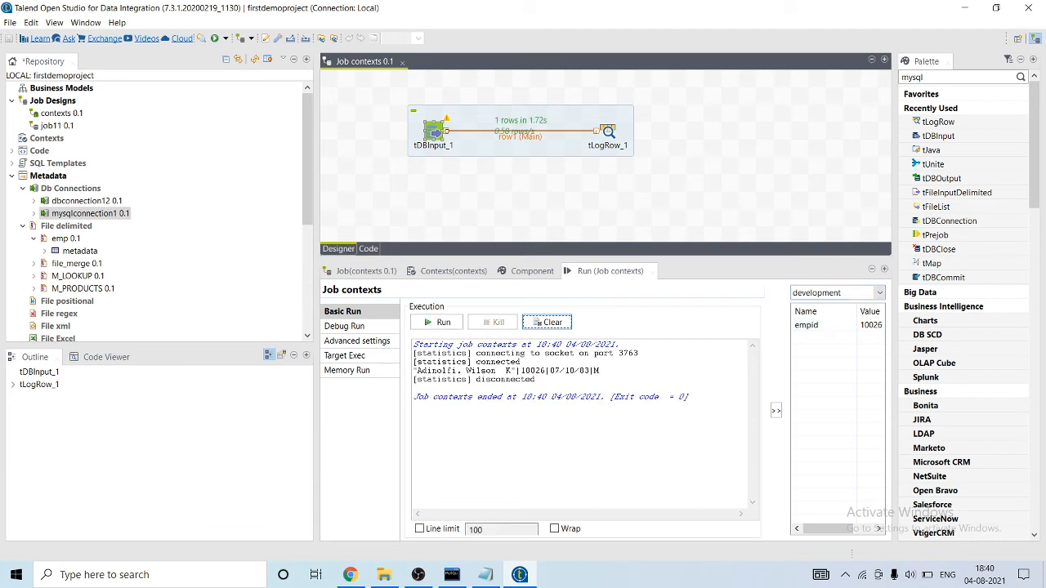
# Set the output mode of tLogRow_1 to Table (print values in cells of a table).
pyautogui.click(608, 131)
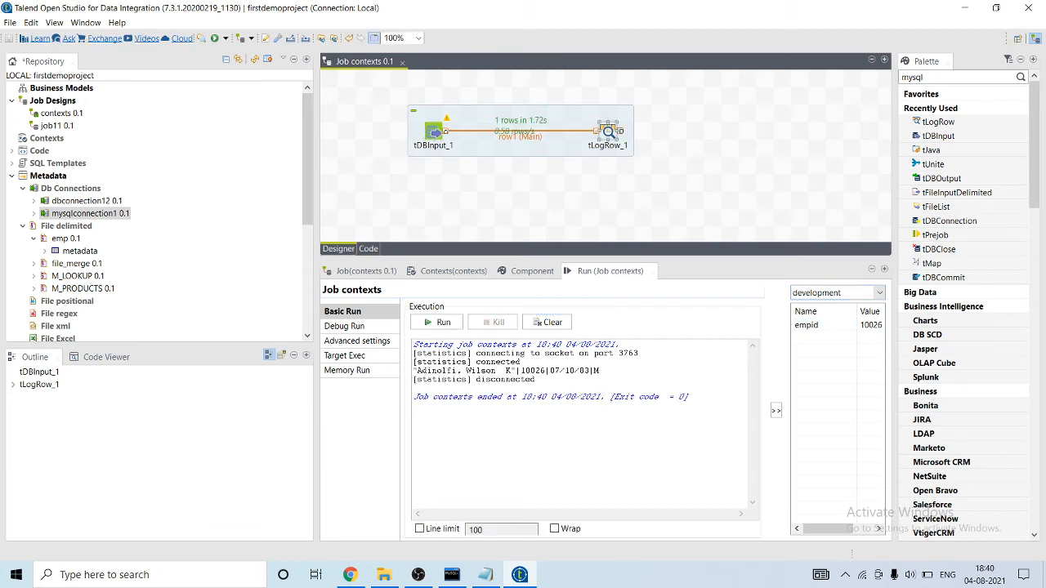
pyautogui.doubleClick(608, 132)
pyautogui.click(410, 349)
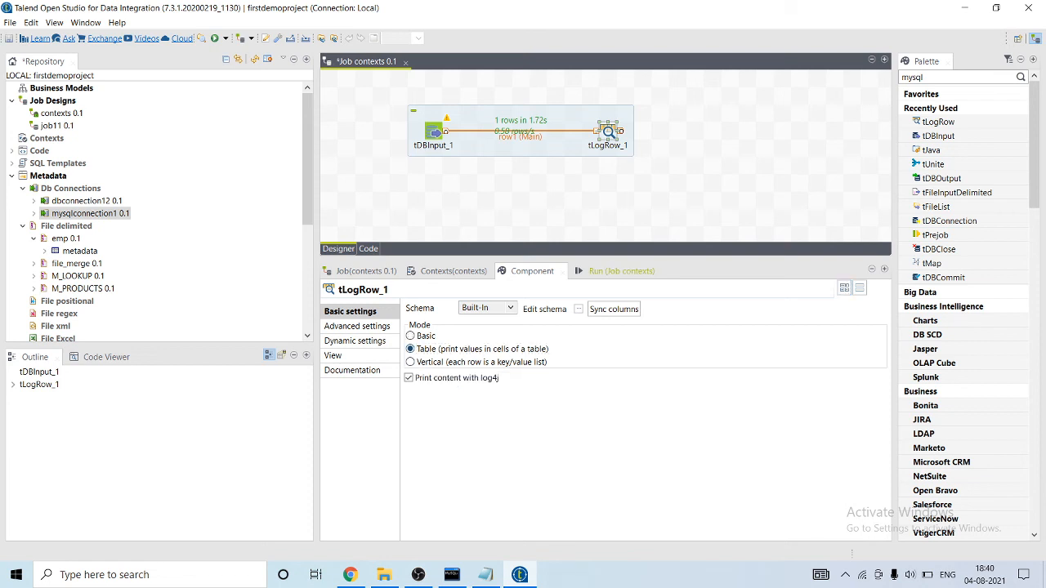
# Run the job again in the development context and highlight the employee row in the console output.
pyautogui.click(617, 270)
pyautogui.click(443, 322)
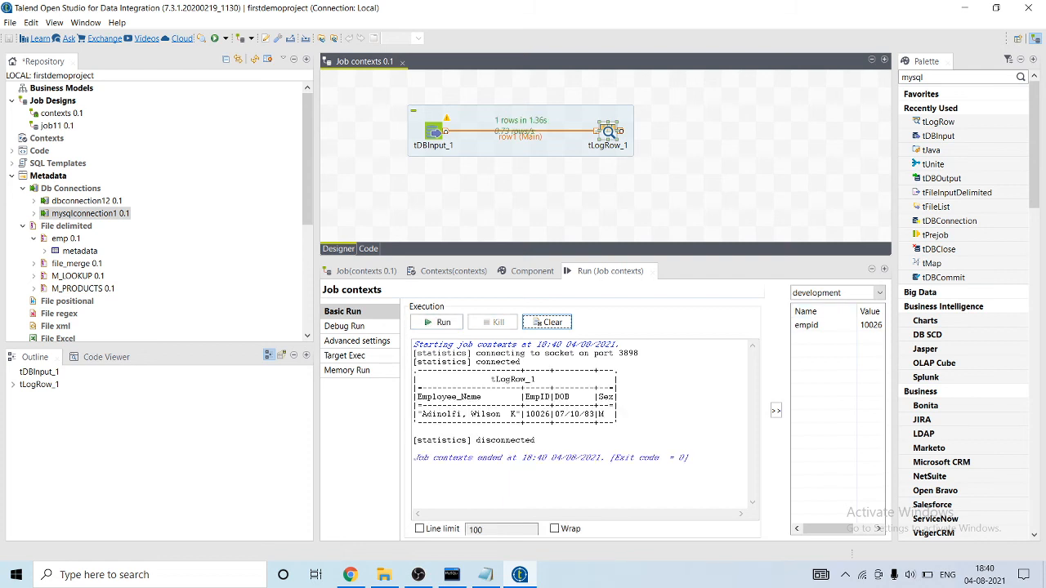
pyautogui.moveTo(619, 415); pyautogui.dragTo(414, 415)
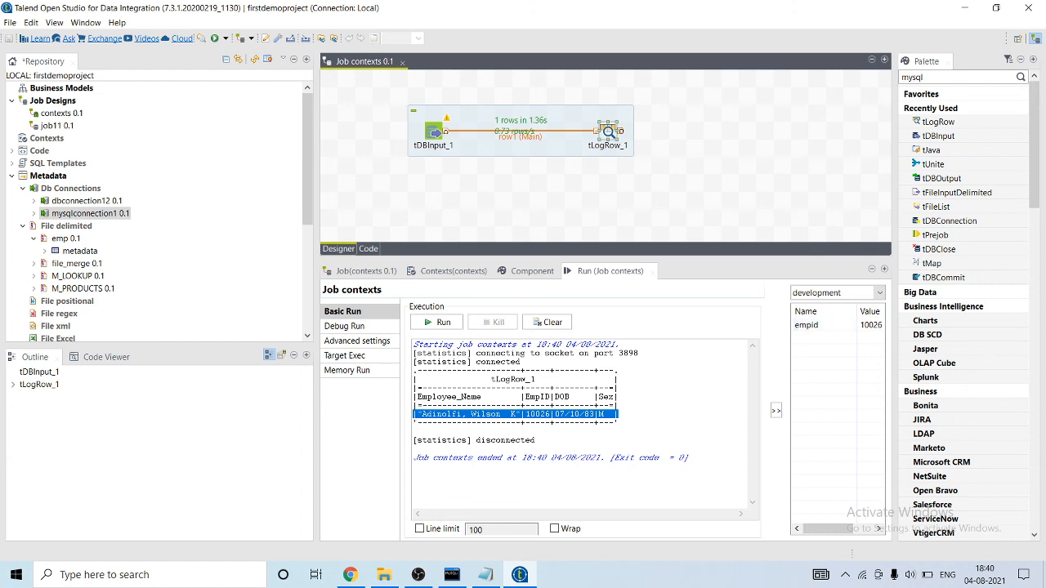
# Run the contexts job using the production context and highlight the employee row in the console output.
pyautogui.click(842, 293)
pyautogui.click(812, 317)
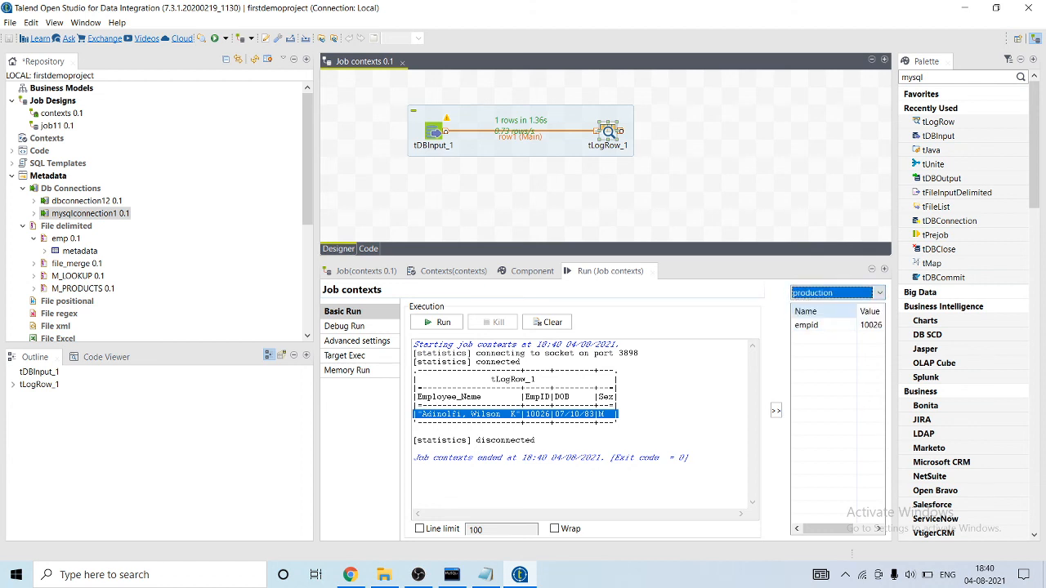
pyautogui.click(436, 322)
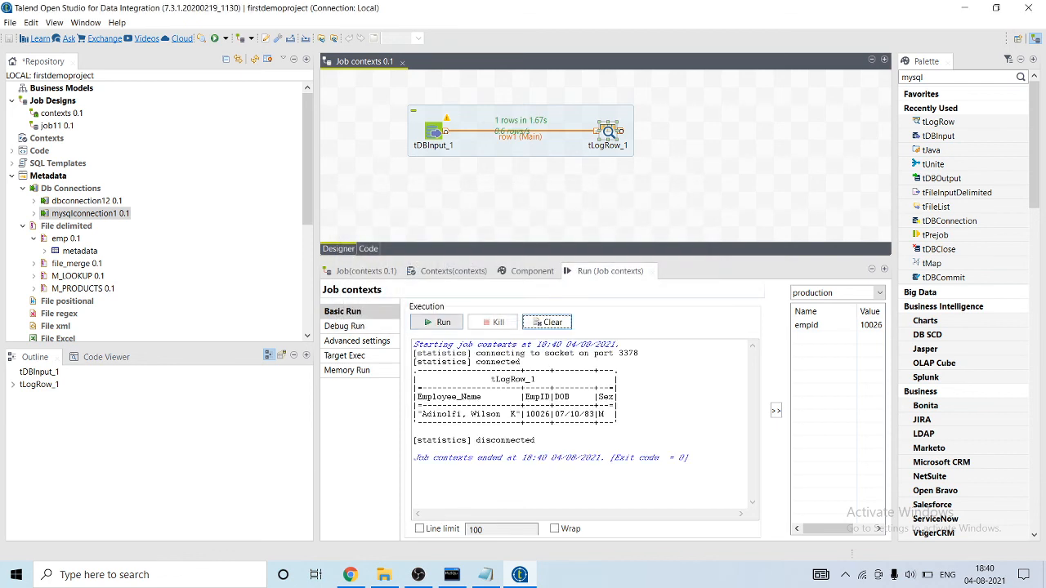
pyautogui.tripleClick(425, 414)
pyautogui.moveTo(427, 414); pyautogui.dragTo(416, 406)
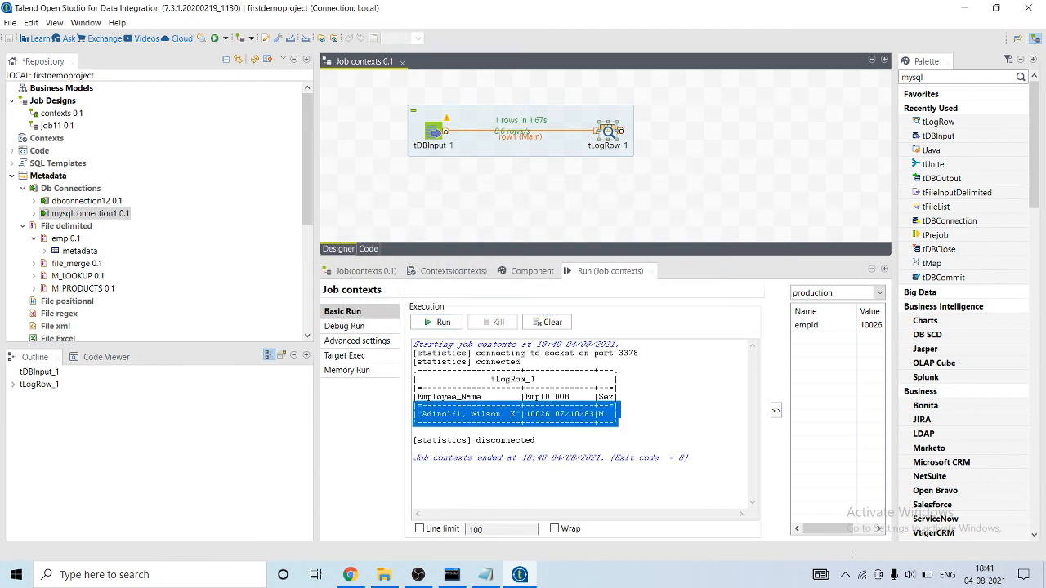
# Switch to the MySQL command line client, highlight the rows of the combined table for comparison, and return to the Talend job.
pyautogui.click(452, 575)
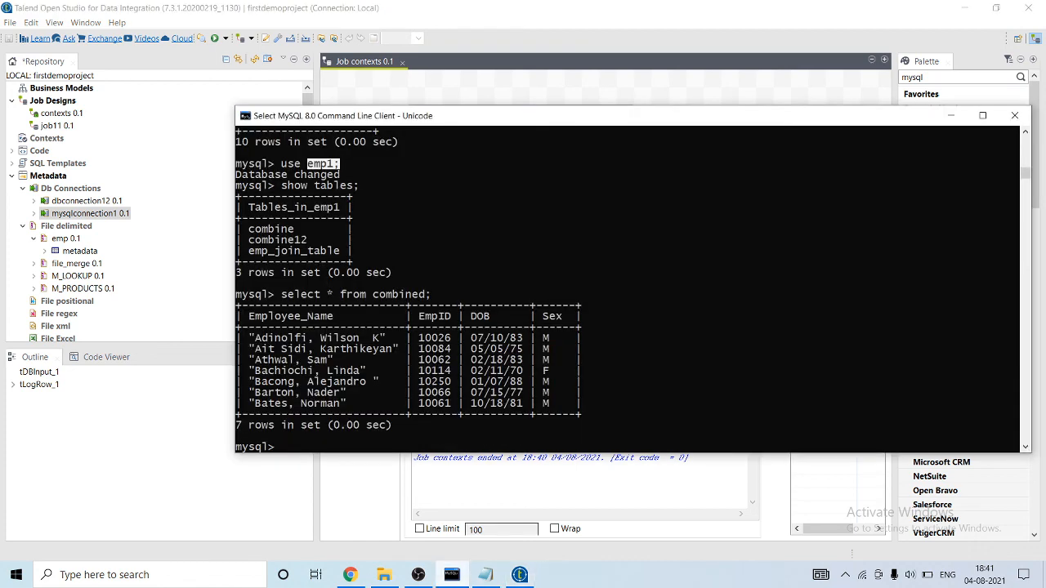
pyautogui.moveTo(651, 382); pyautogui.dragTo(372, 316)
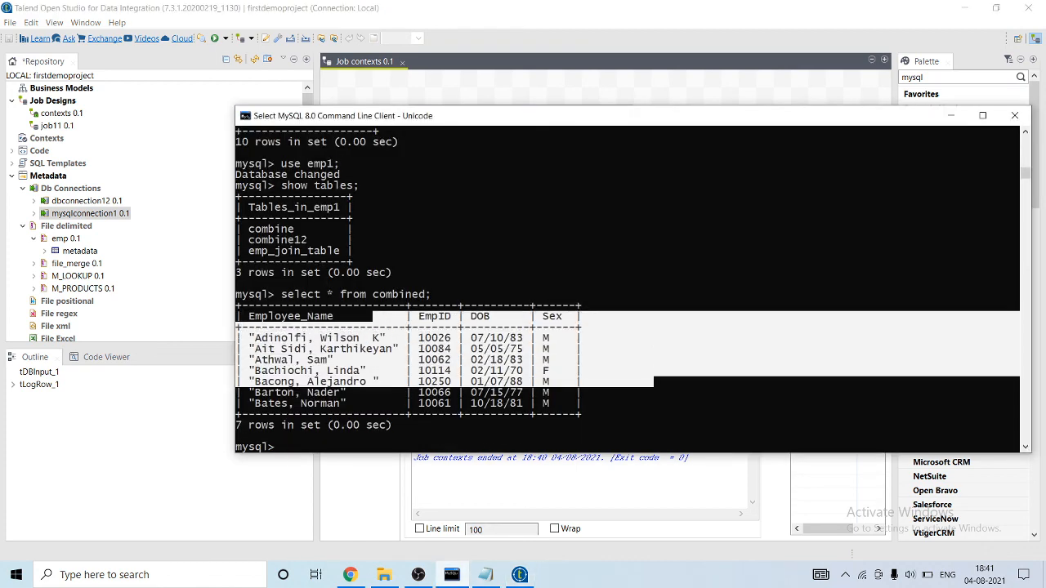
pyautogui.click(167, 429)
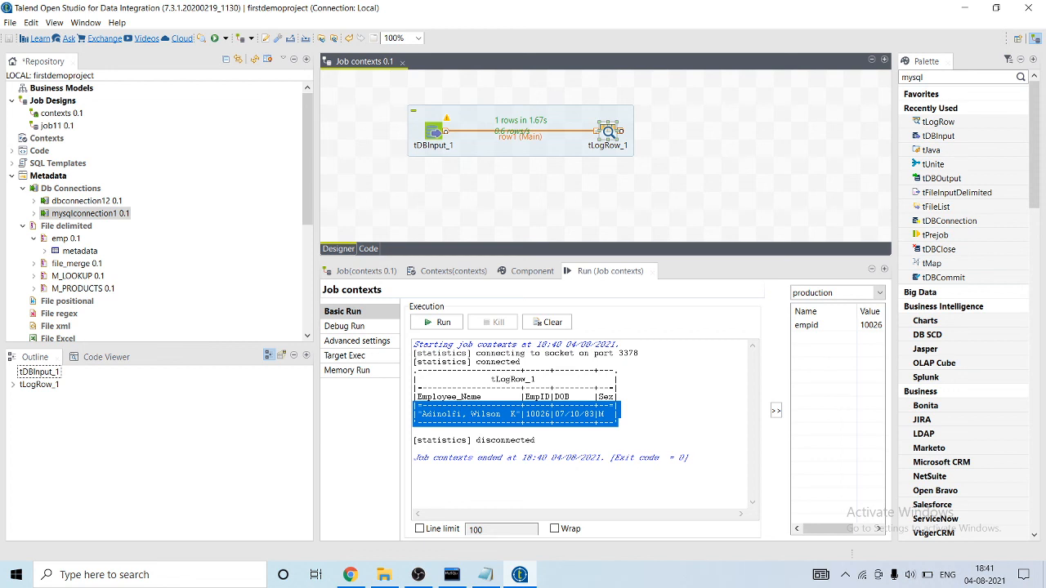
pyautogui.click(418, 575)
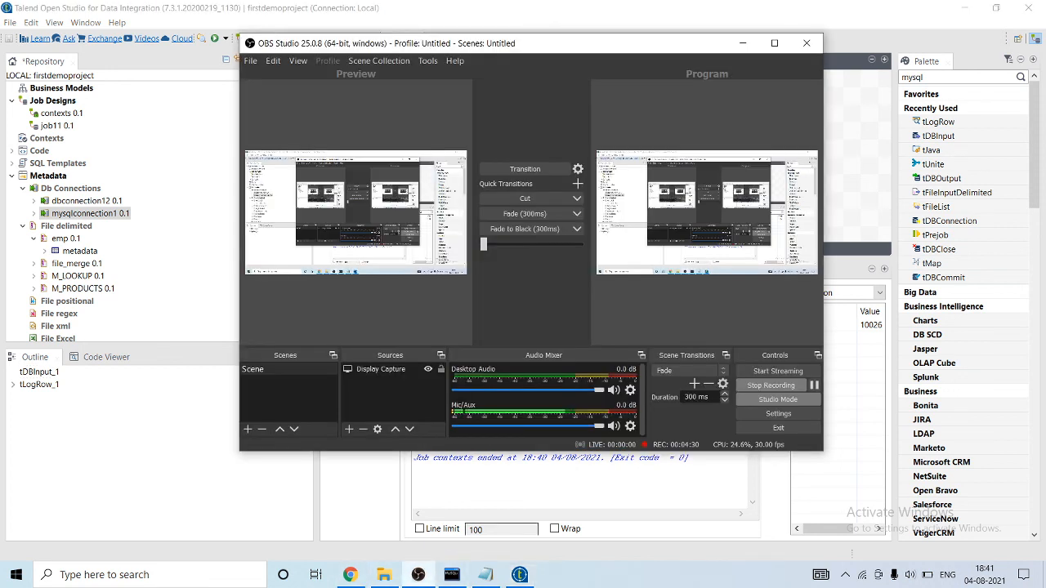